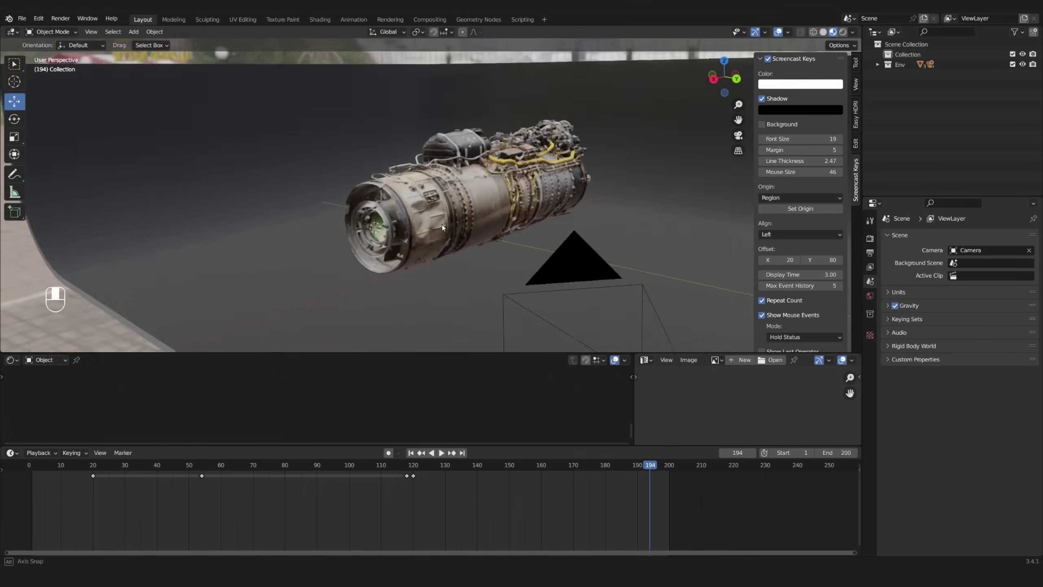
Add a mesh circle at the engine's nozzle opening and fill it with a face
scroll(463, 217, "up", 3)
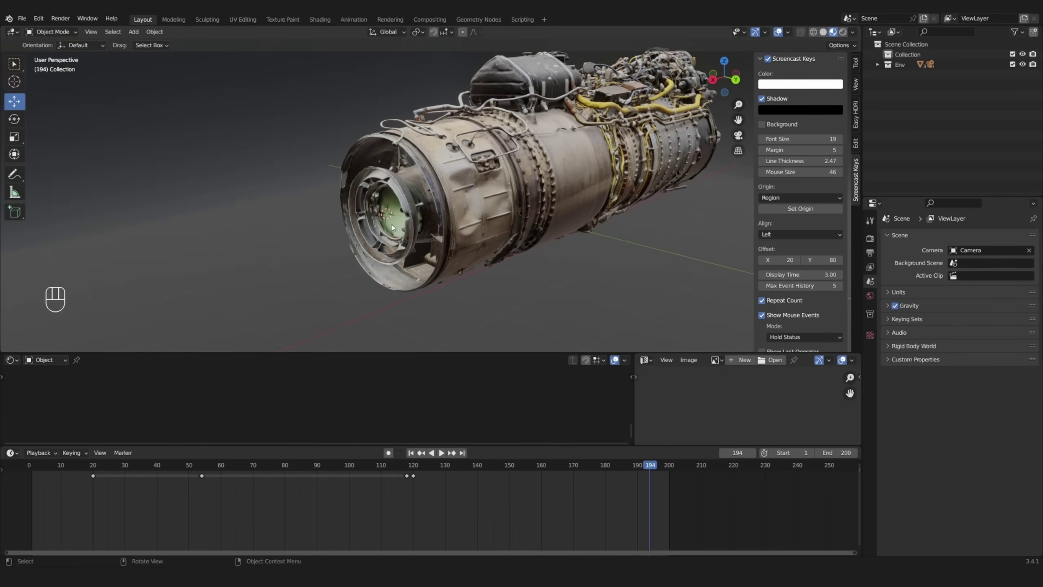
key("shift+a")
left_click(382, 233)
key("Tab")
key("1")
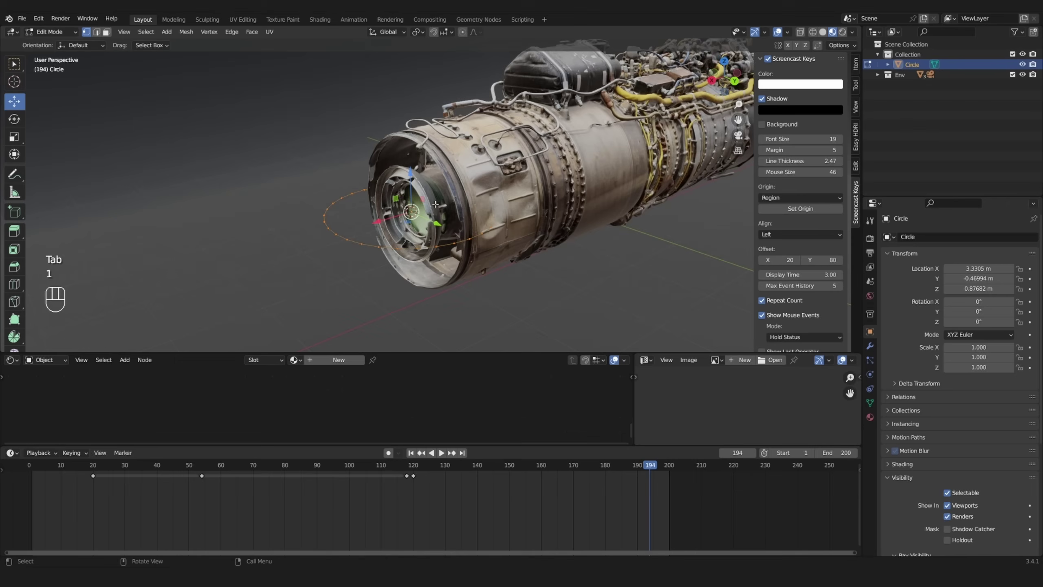
key("f")
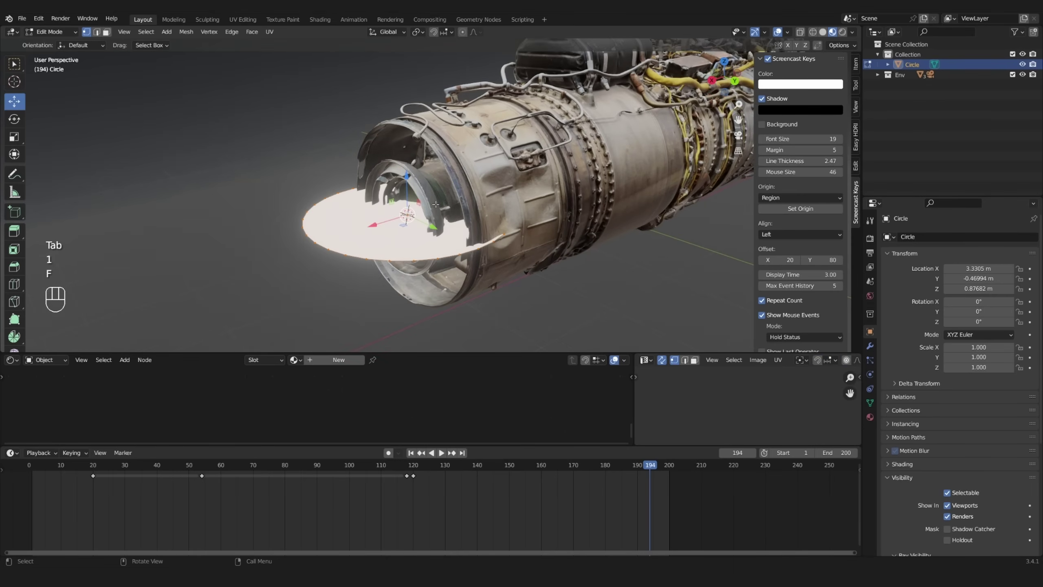
Rotate the filled circle 90° about the Y axis so it faces out of the nozzle
key("Tab")
type("r90")
key("Return")
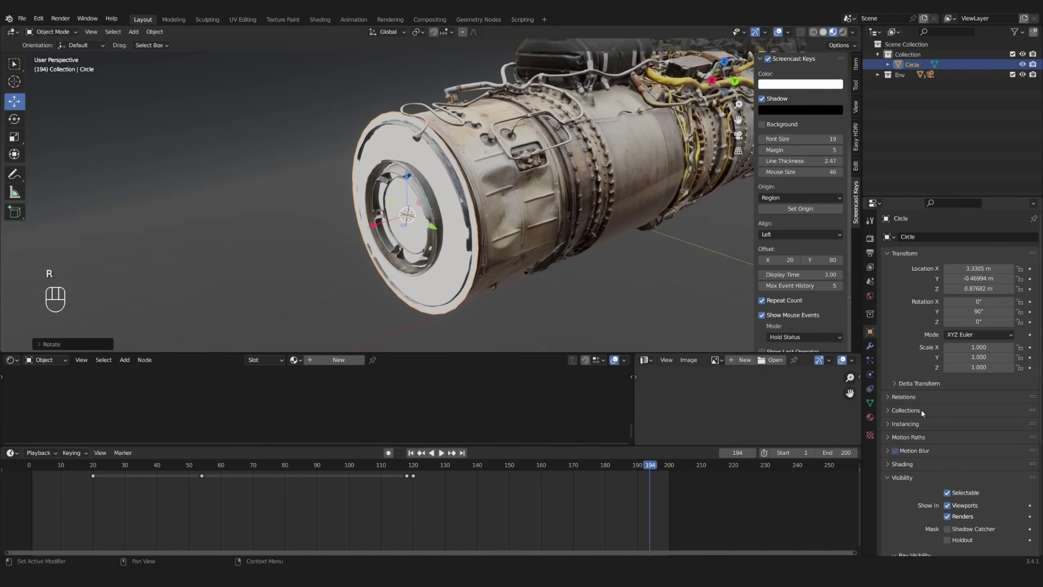
Give the disc a new material named Emission and replace its Principled BSDF with an Emission shader feeding the surface output
left_click(871, 417)
left_click(940, 280)
left_click_drag(501, 352, 500, 257)
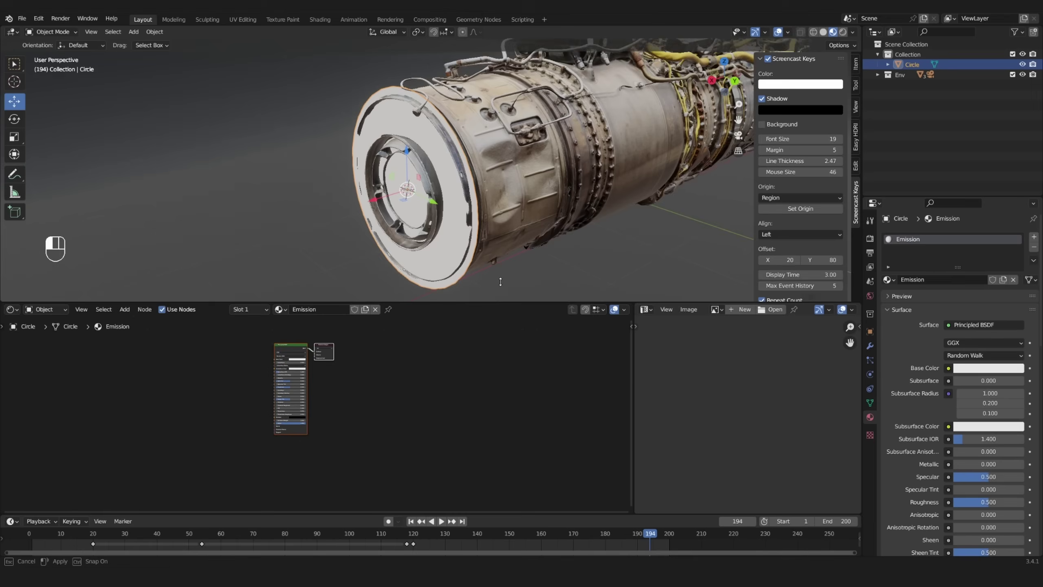
middle_click_drag(407, 351, 451, 384)
scroll(451, 384, "up", 2)
scroll(449, 384, "up", 3)
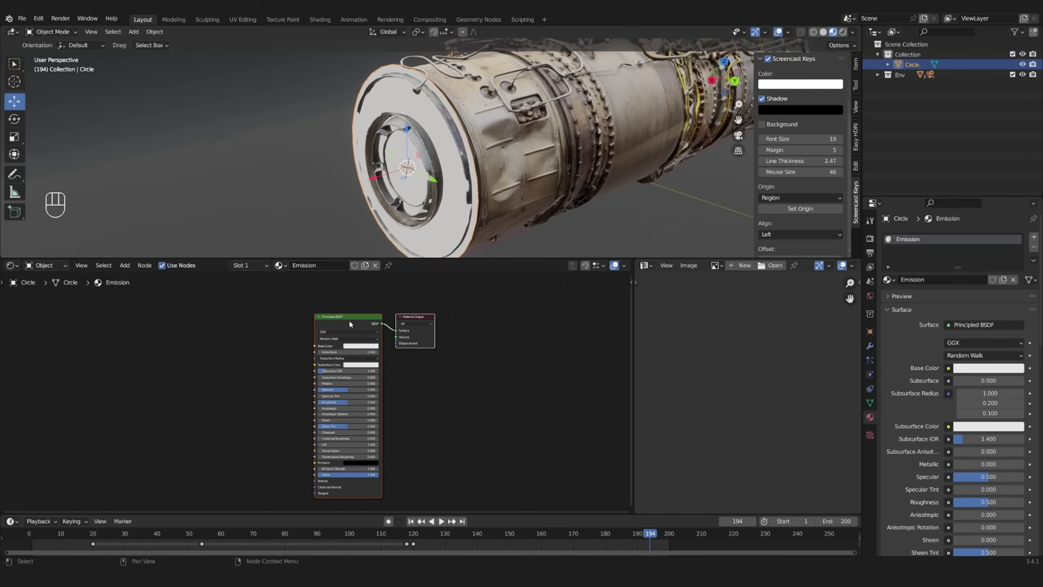
key("x")
mouse_move(197, 365)
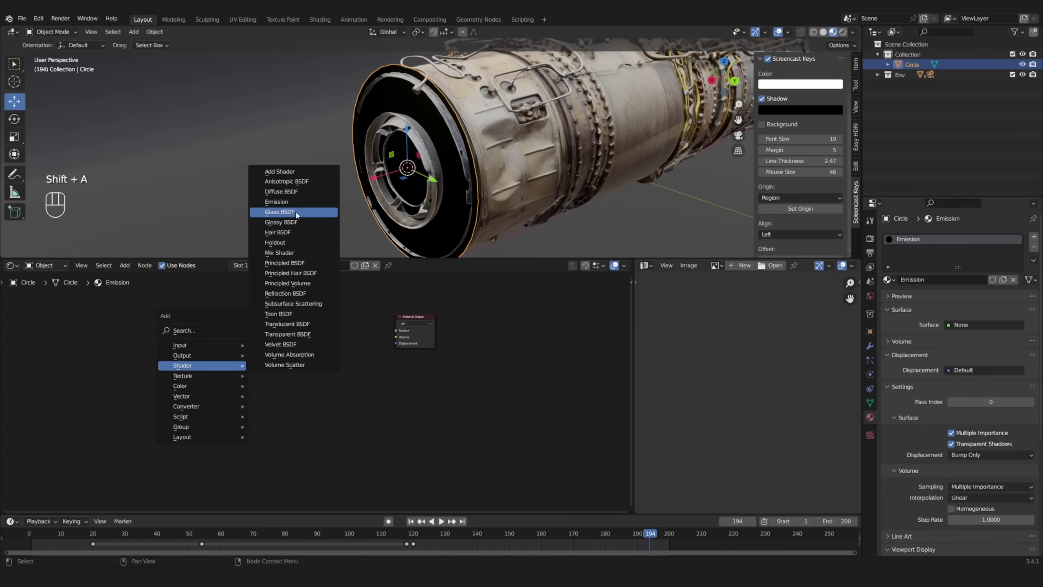
left_click(295, 202)
left_click_drag(394, 336, 395, 330)
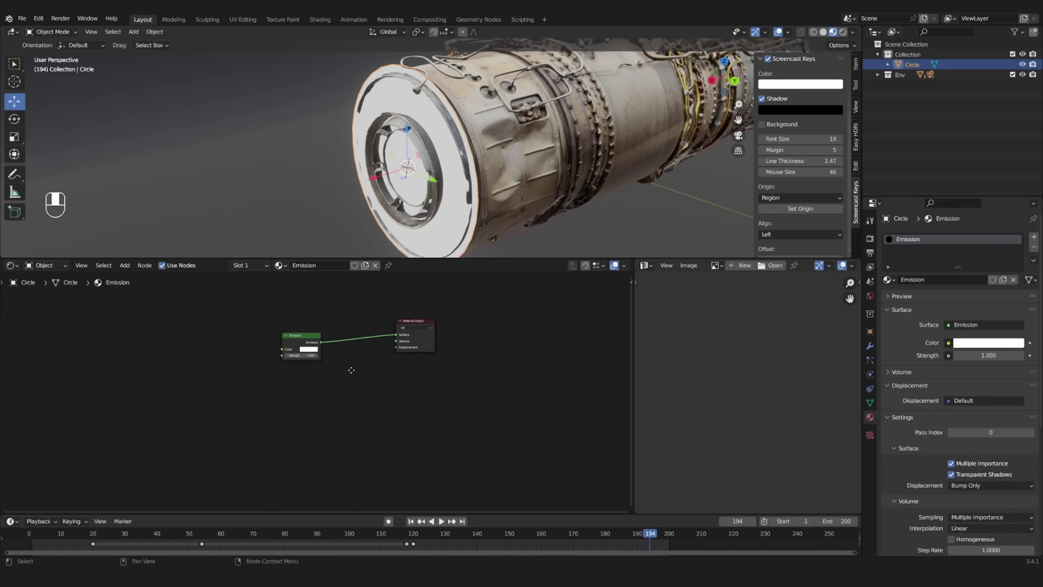
Set the Emission shader's color to a saturated blue and its strength to 100
scroll(350, 365, "up", 2)
left_click(292, 412)
left_click(343, 315)
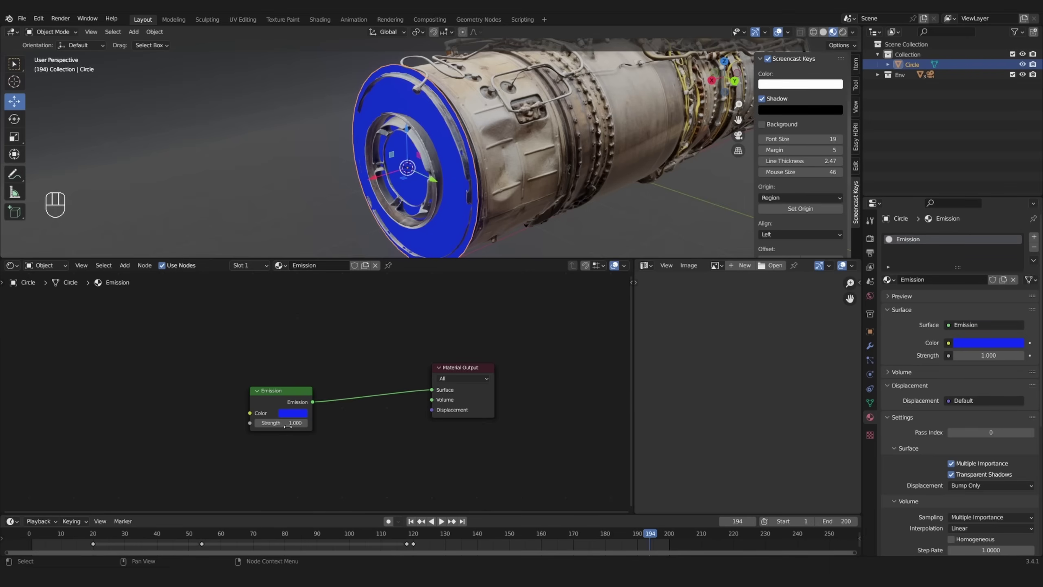
type("100")
key("Return")
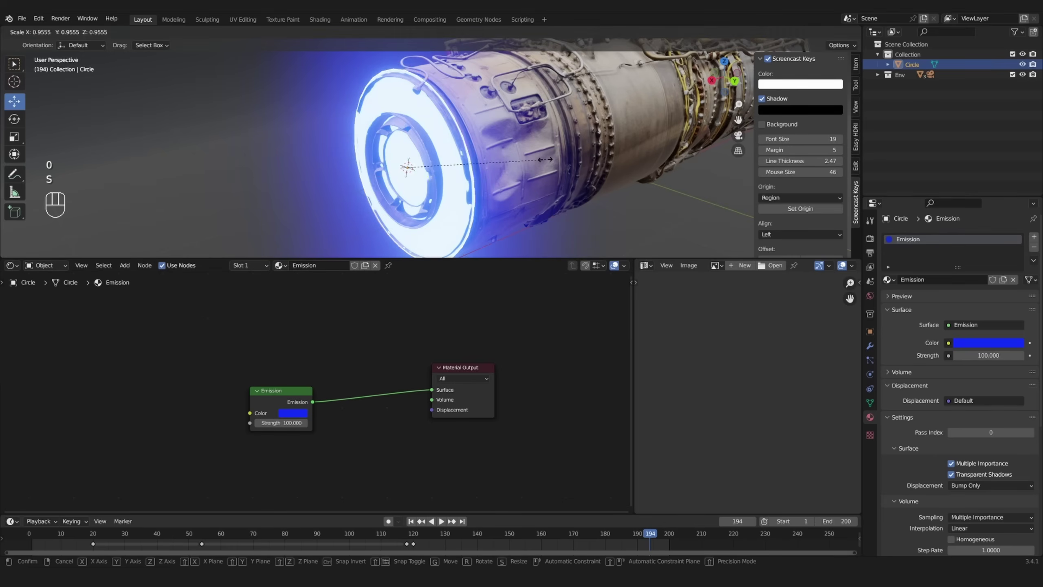
Deselect the disc and add a mesh cylinder at the nozzle opening
middle_click_drag(556, 103, 440, 160)
key("alt+a")
key("shift+a")
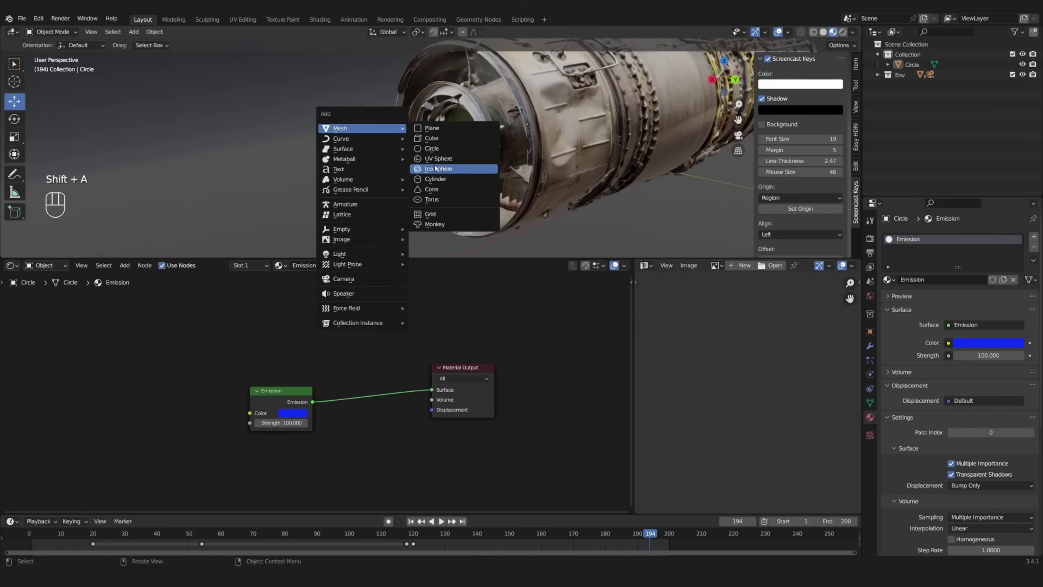
left_click(439, 184)
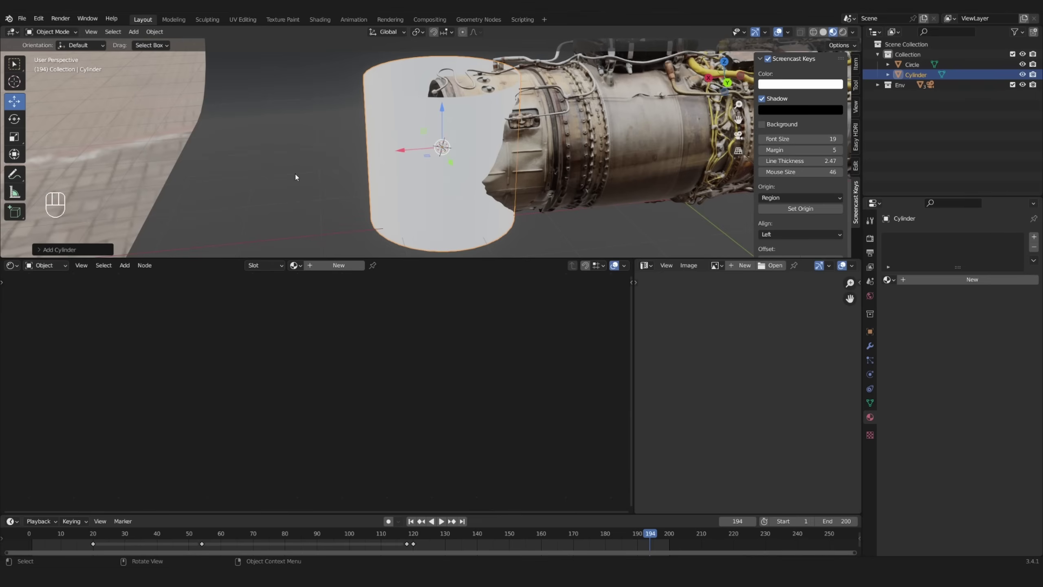
Rotate the cylinder 90° about the Y axis and shade it smooth
scroll(295, 174, "down", 3)
left_click_drag(425, 258, 429, 340)
middle_click_drag(443, 189, 429, 205, "shift")
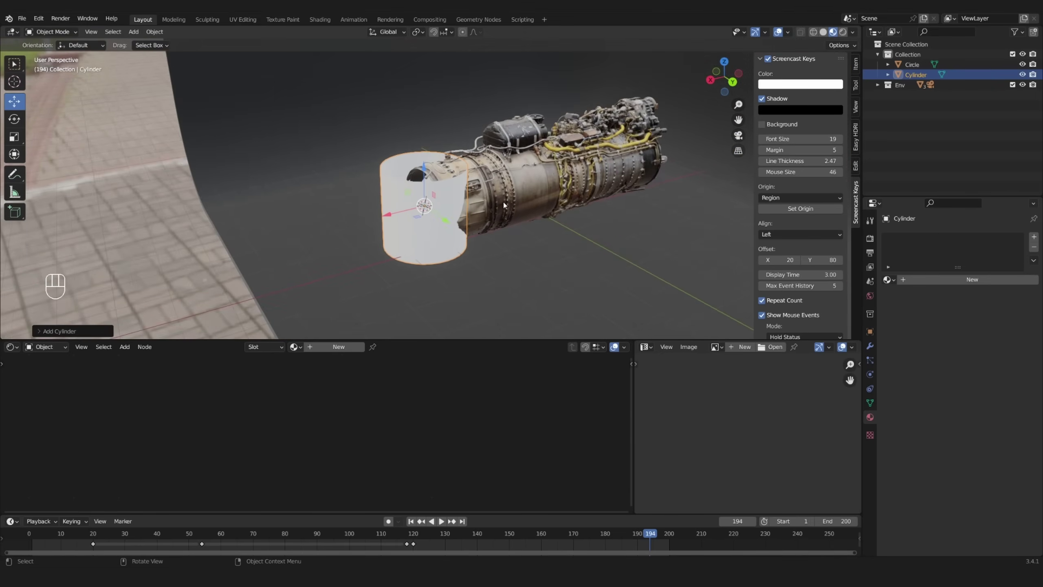
scroll(430, 206, "up", 3)
type("ry90")
key("Return")
right_click(448, 218)
left_click(448, 215)
Scale the cylinder down to match the nozzle's diameter and adjust its length along the engine axis
key("s")
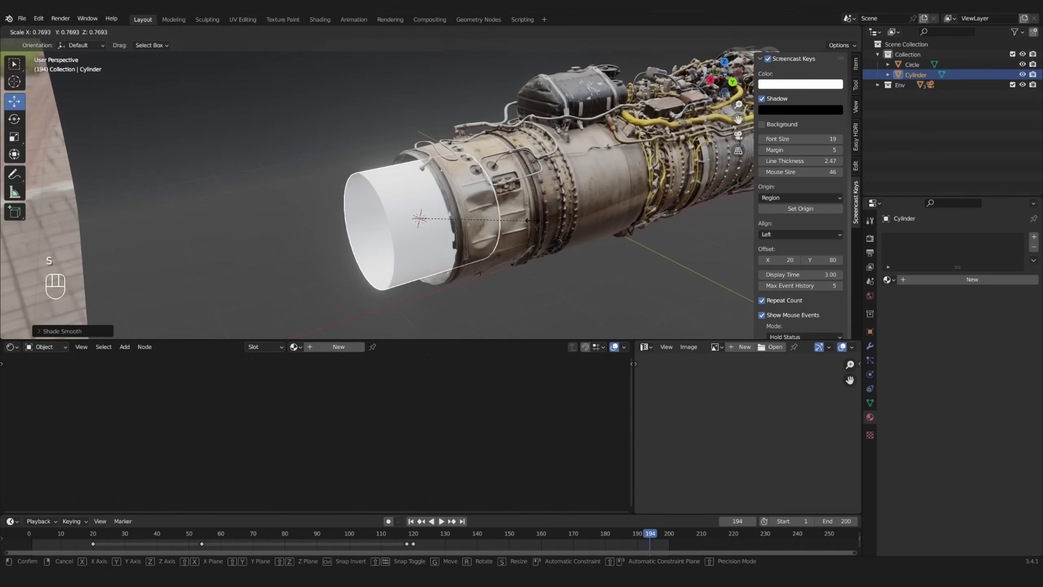
left_click(589, 221)
middle_click_drag(589, 221, 458, 215)
key("s")
middle_click(435, 212)
left_click(446, 213)
Move the cylinder slightly outward along X from the nozzle and apply its object transform
left_click_drag(380, 215, 360, 214)
middle_click_drag(360, 214, 412, 211)
key("ctrl+a")
left_click(411, 210)
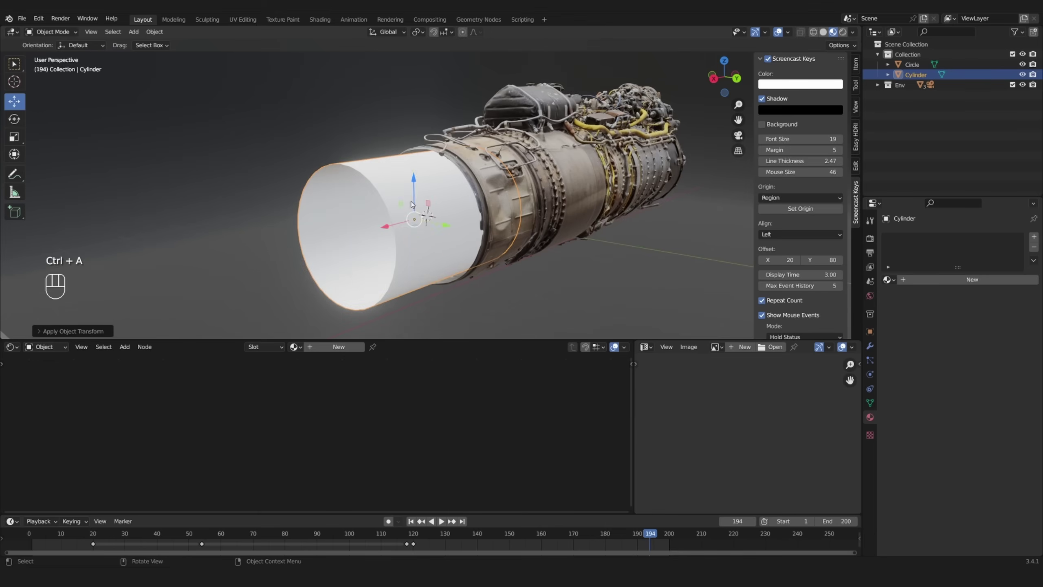
Give the cylinder a new material named Thrust and replace its Principled BSDF with an Emission shader linked to the surface output
left_click(940, 280)
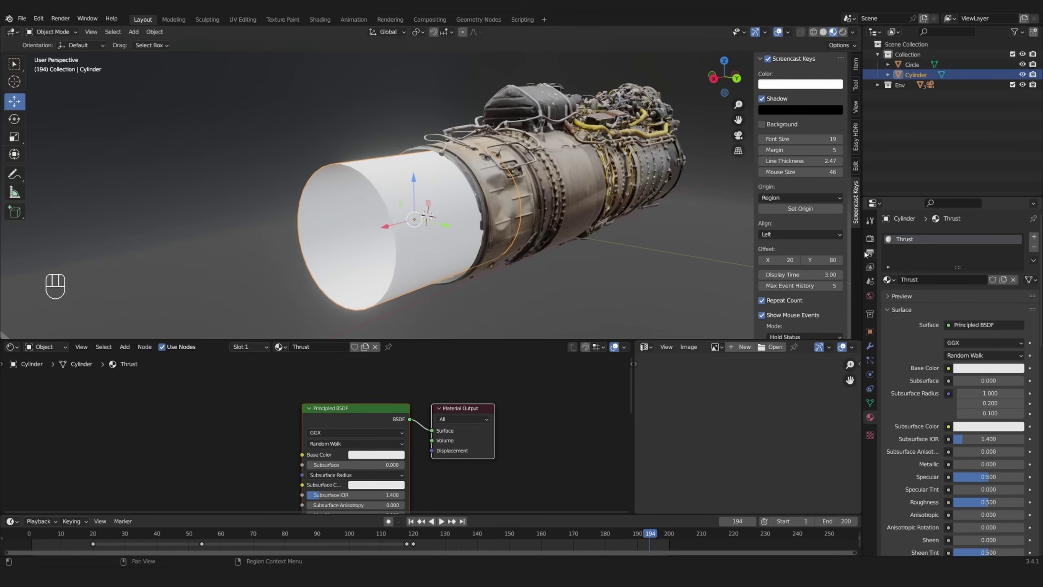
left_click_drag(492, 339, 493, 222)
scroll(349, 369, "down", 3)
left_click(348, 355)
key("x")
mouse_move(214, 411)
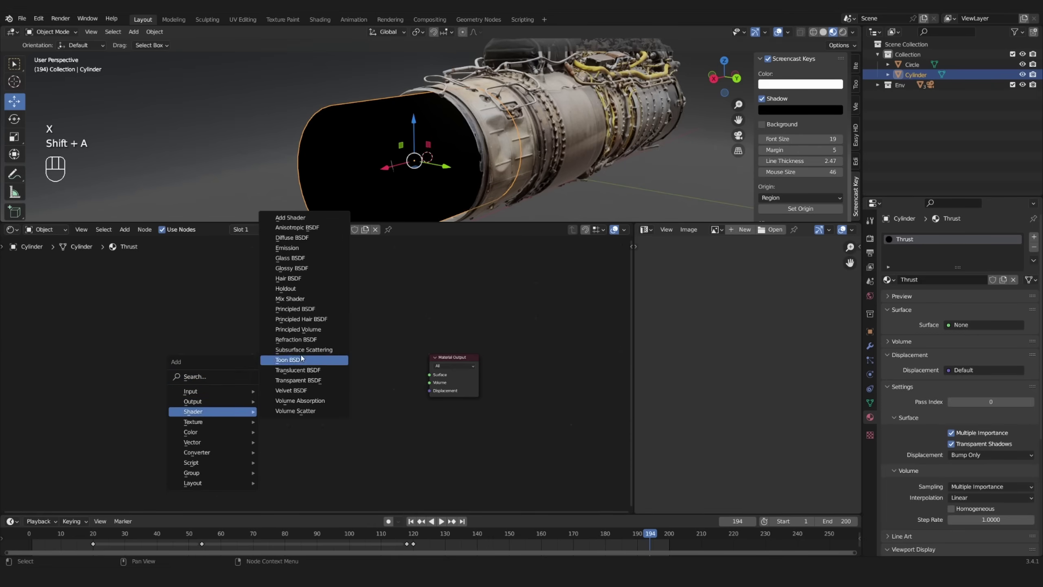
left_click(294, 248)
left_click_drag(425, 376, 428, 375)
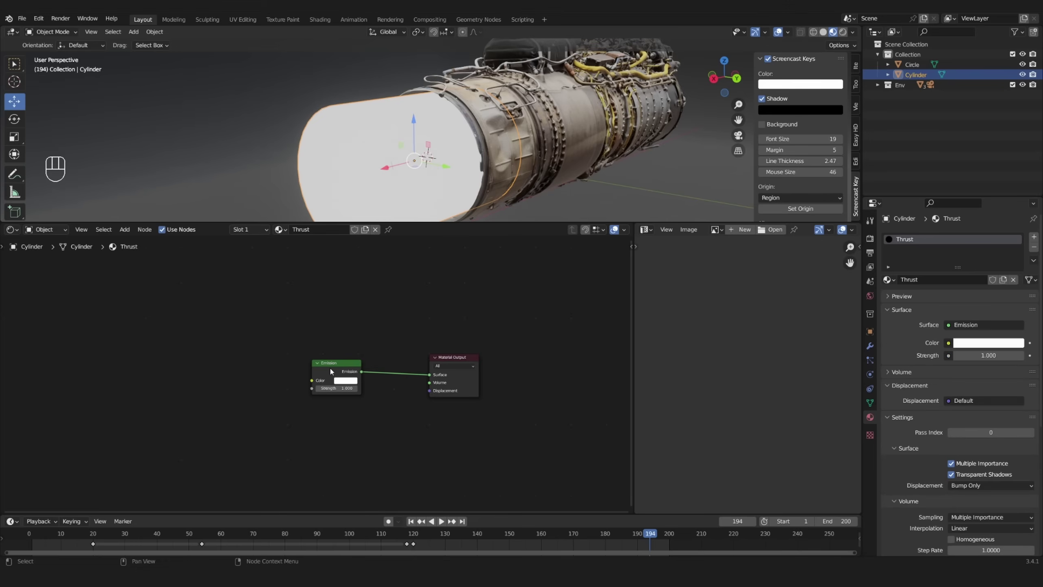
Add an image texture with mapping nodes to the Emission color and load Engine_thruster_02.mp4 from the engine folder
key("ctrl+t")
scroll(287, 401, "up", 2)
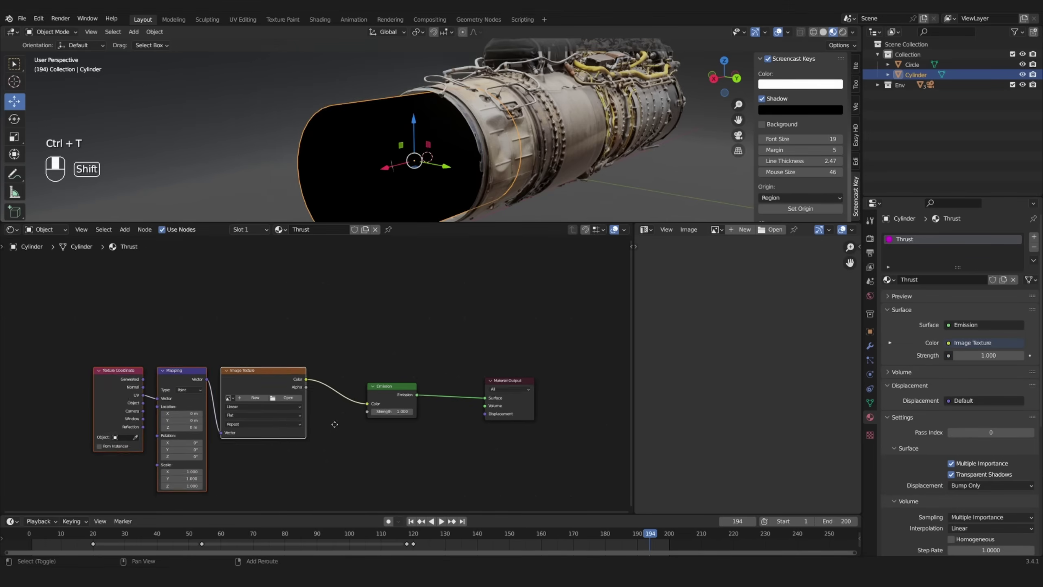
left_click(297, 405)
left_click(225, 394)
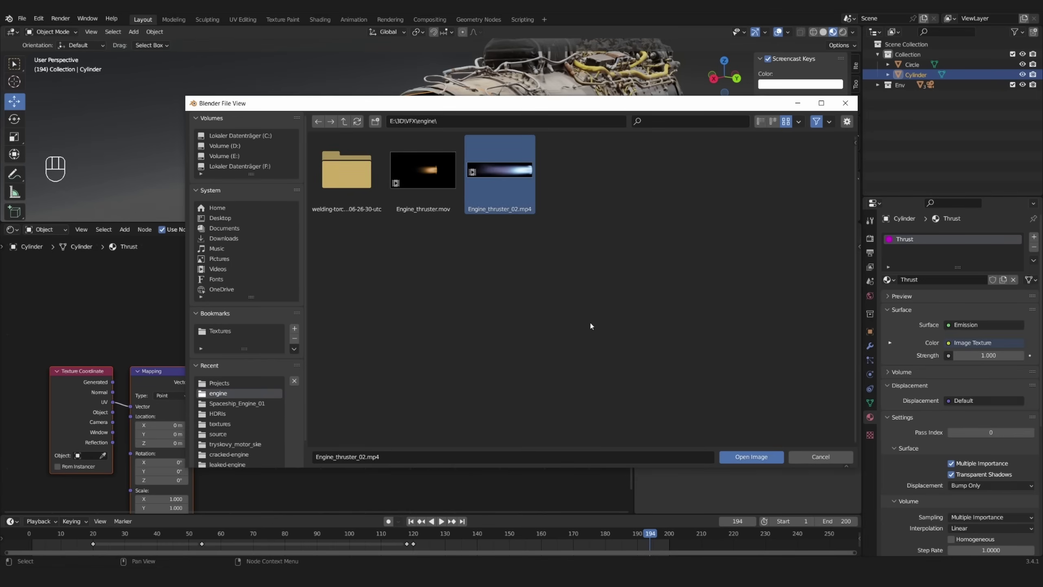
left_click(756, 457)
Apply the cylinder's transforms again before unwrapping it
scroll(427, 149, "down", 3)
mouse_move(431, 148)
middle_mouse_down()
mouse_move(419, 161)
mouse_move(476, 166)
mouse_move(415, 146)
middle_mouse_up()
key("ctrl+a")
left_click(420, 161)
Mark one lengthwise edge of the cylinder as a seam and unwrap the whole mesh
key("Tab")
key("2")
left_click(442, 144)
key("ctrl+e")
left_click(443, 204)
key("a")
key("u")
left_click(415, 146)
Stretch the cylinder's UV island along X and align it vertically with the flame image
key("ctrl+space")
scroll(551, 329, "down", 5)
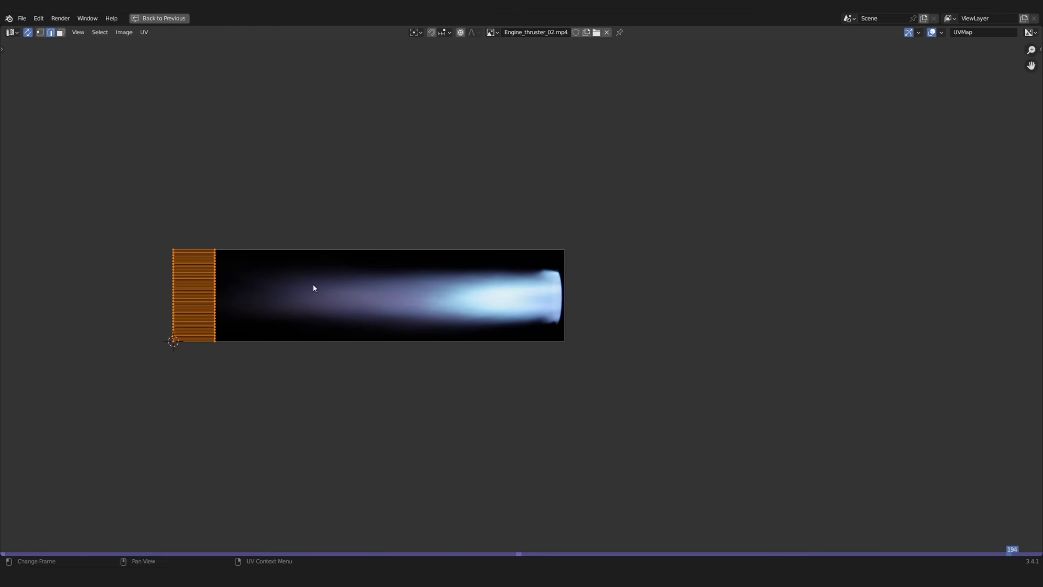
key("s")
key("x")
left_click(422, 305)
key("g")
key("y")
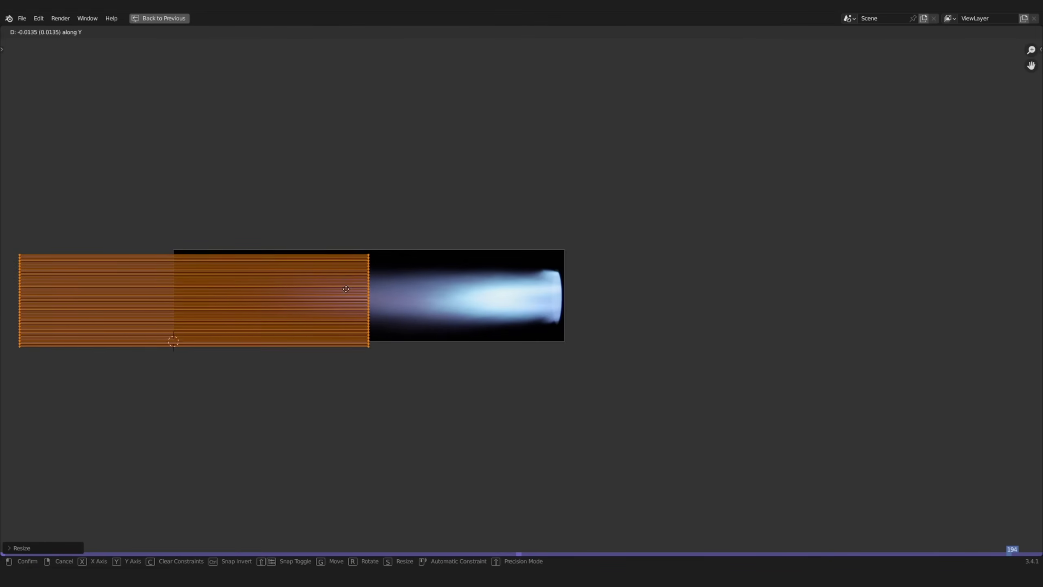
left_click(346, 284)
Shift the UV island along X and rescale it to span the full width of the flame image
key("g")
key("x")
left_click(434, 296)
key("s")
key("x")
left_click(553, 304)
key("g")
key("y")
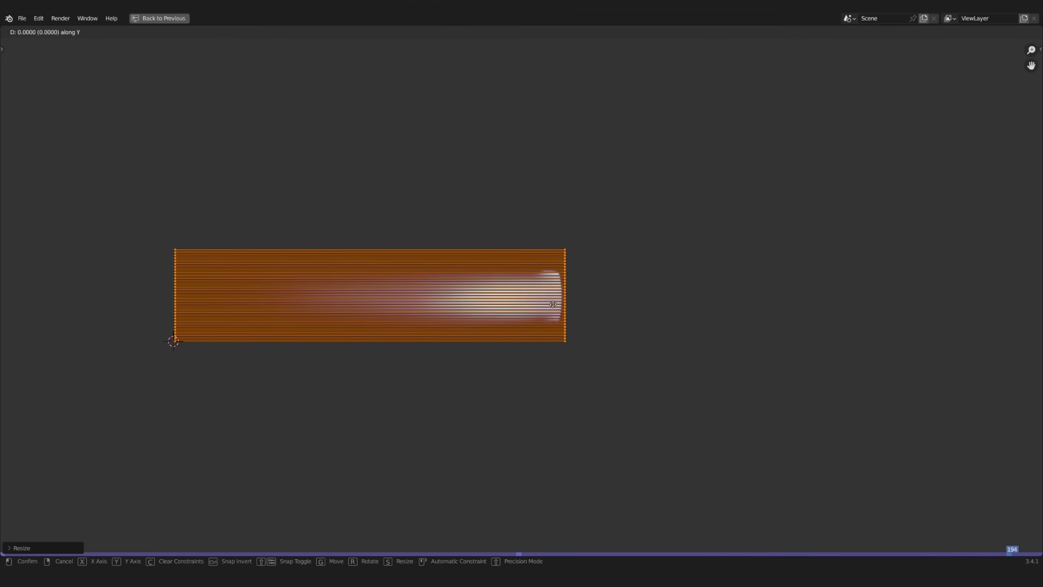
key("ctrl+space")
Enlarge the UV island along Y beyond the image height and shift it vertically around the flame
key("s")
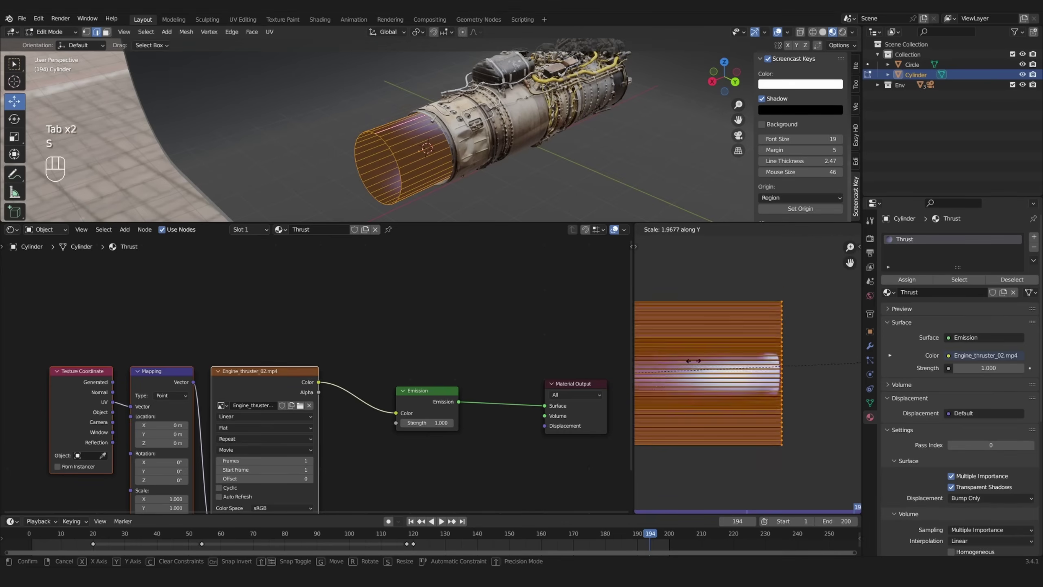
left_click(759, 394)
middle_click_drag(534, 165, 587, 164)
key("g")
key("y")
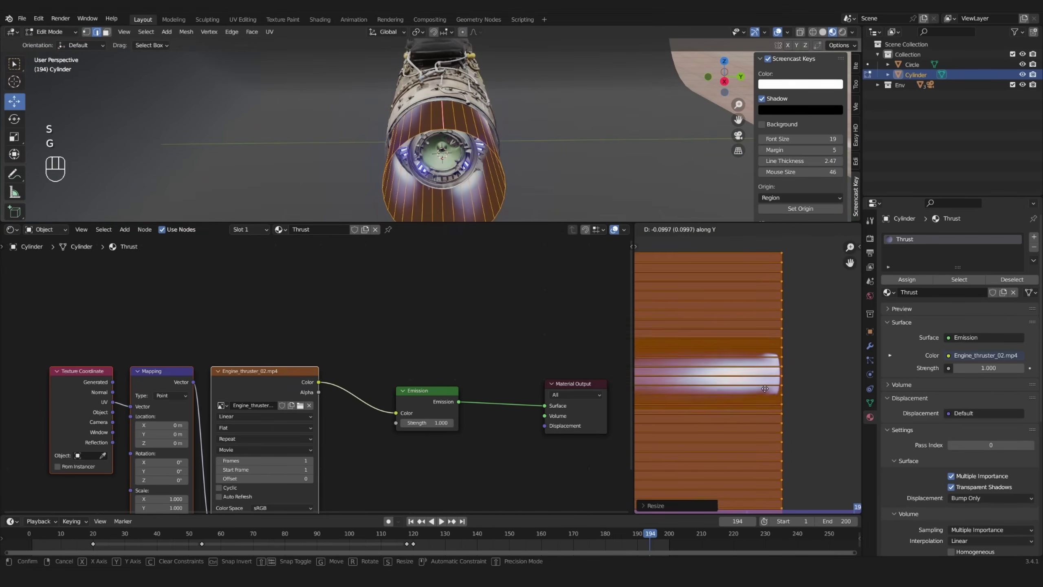
left_click(765, 397)
Check the flame on the cylinder outside edit mode and readjust the UV island's scale along Y
key("Tab")
key("Tab")
mouse_move(427, 115)
middle_mouse_down()
mouse_move(425, 140)
mouse_move(464, 142)
mouse_move(440, 105)
mouse_move(427, 123)
middle_mouse_up()
key("Tab")
key("Tab")
key("s")
key("s")
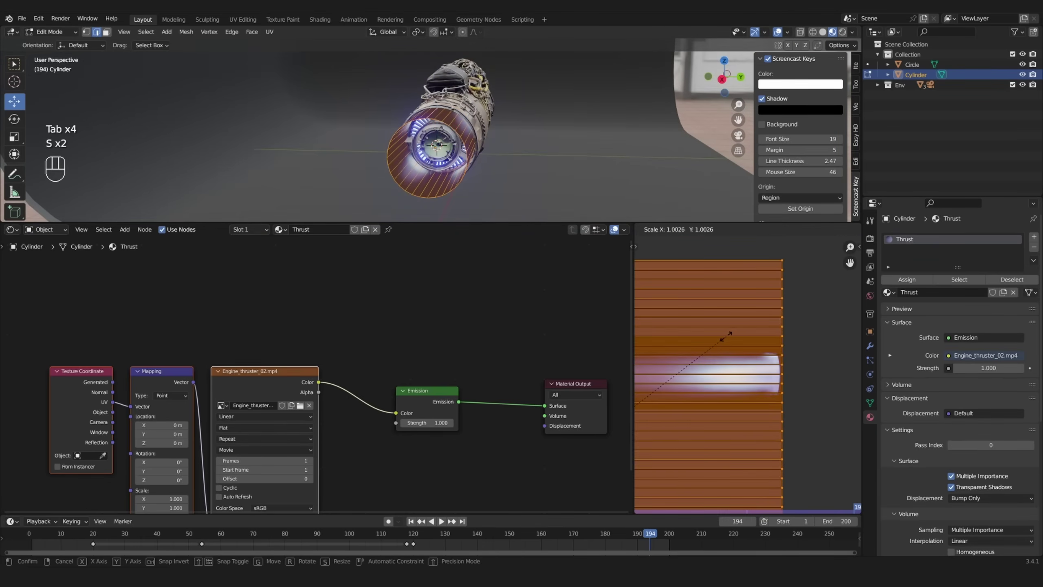
key("y")
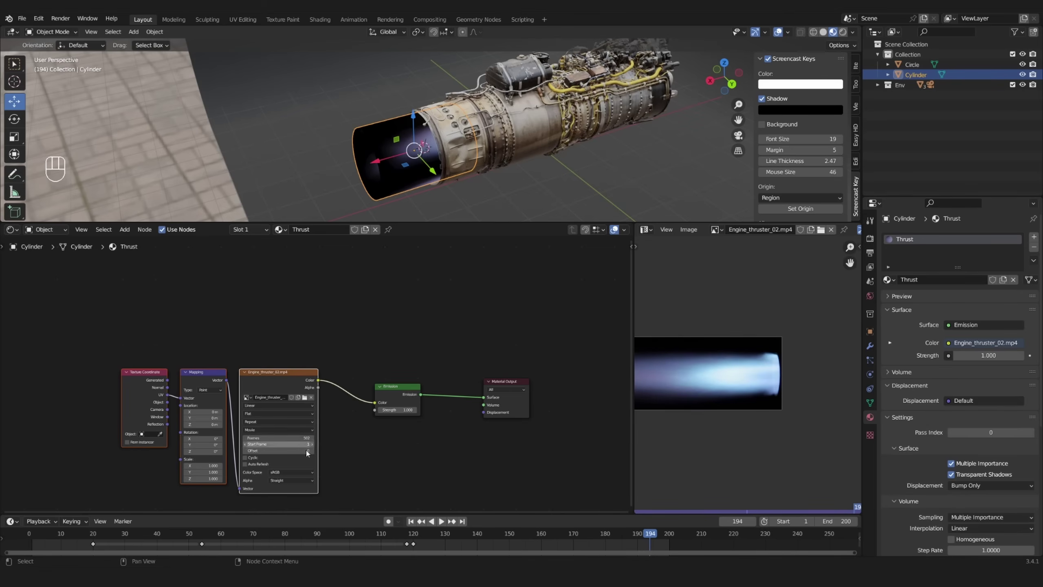
Enable Cyclic and Auto Refresh on the movie texture and move the shader nodes away from the Material Output
scroll(307, 452, "up", 2)
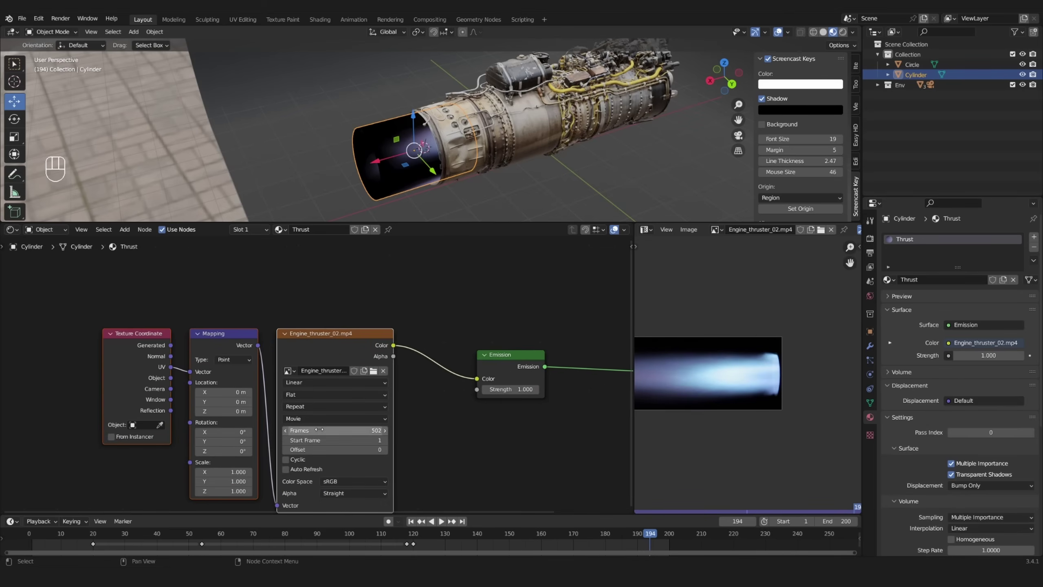
left_click(298, 471)
scroll(320, 442, "down", 2)
left_click_drag(109, 312, 508, 452)
left_click_drag(459, 356, 257, 387)
left_click(298, 350)
Add a Transparent BSDF and combine it with the Emission shader through an Add Shader before the Material Output
key("shift+a")
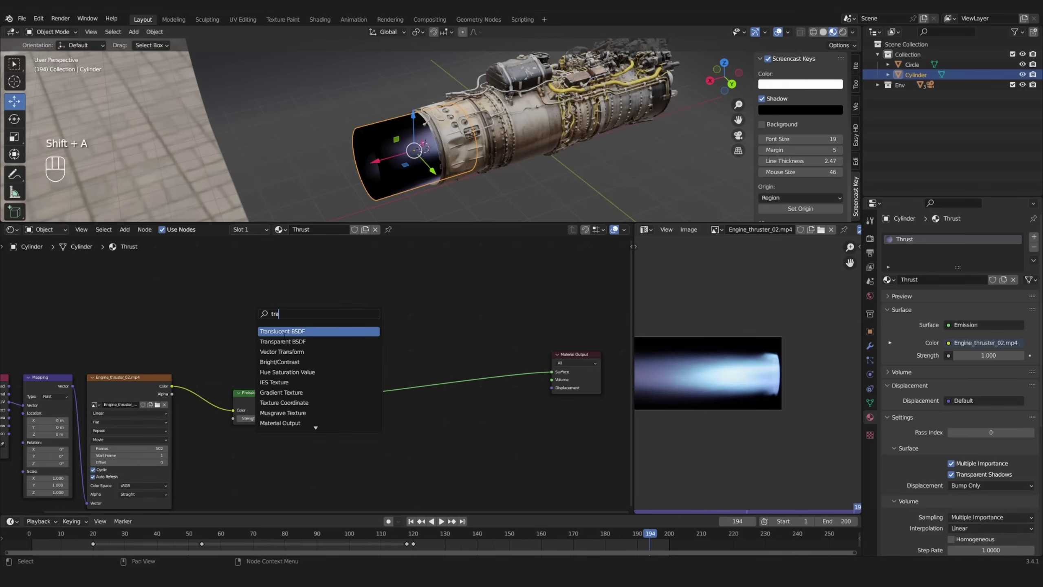
left_click(284, 341)
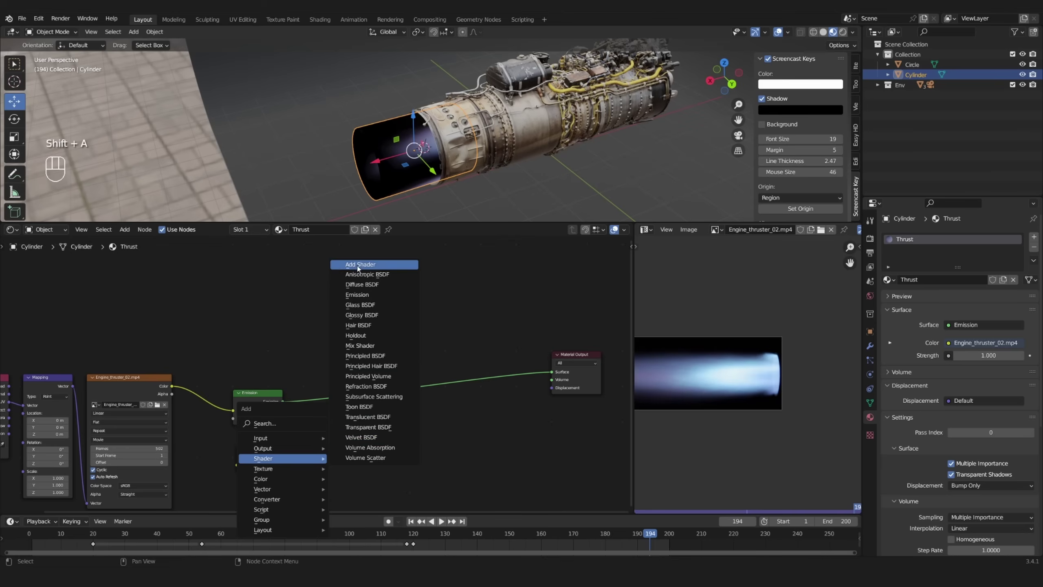
left_click(359, 264)
left_click(386, 396)
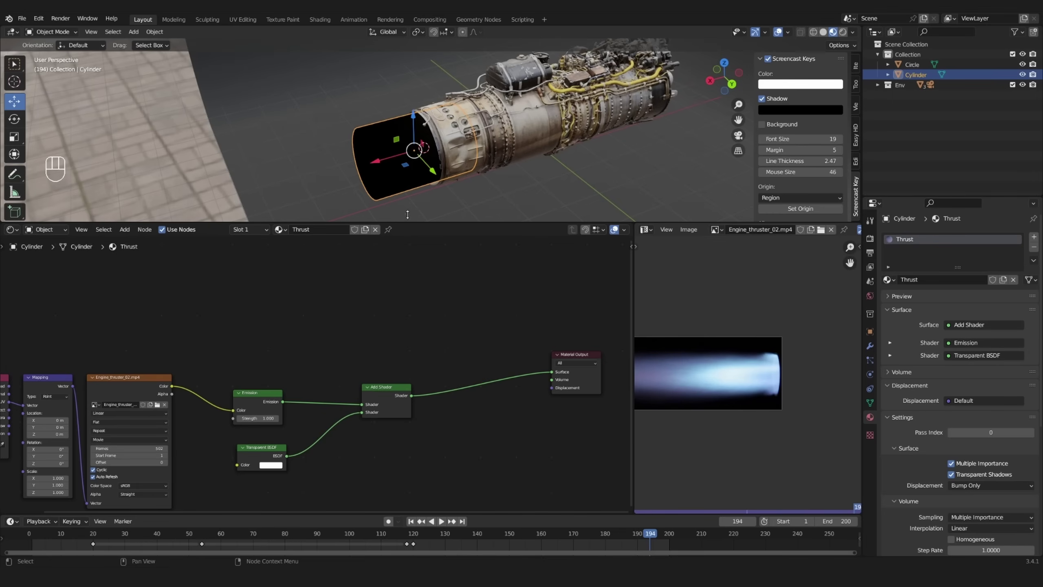
Set the Thrust material's blend mode to Alpha Blend and its shadow mode to Alpha Hashed
scroll(933, 429, "down", 8)
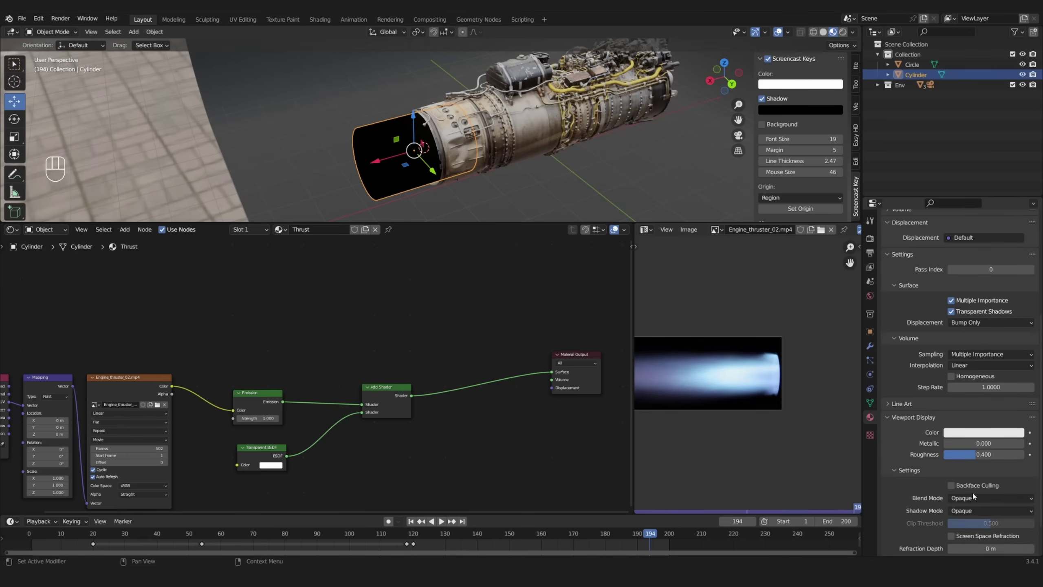
left_click(993, 454)
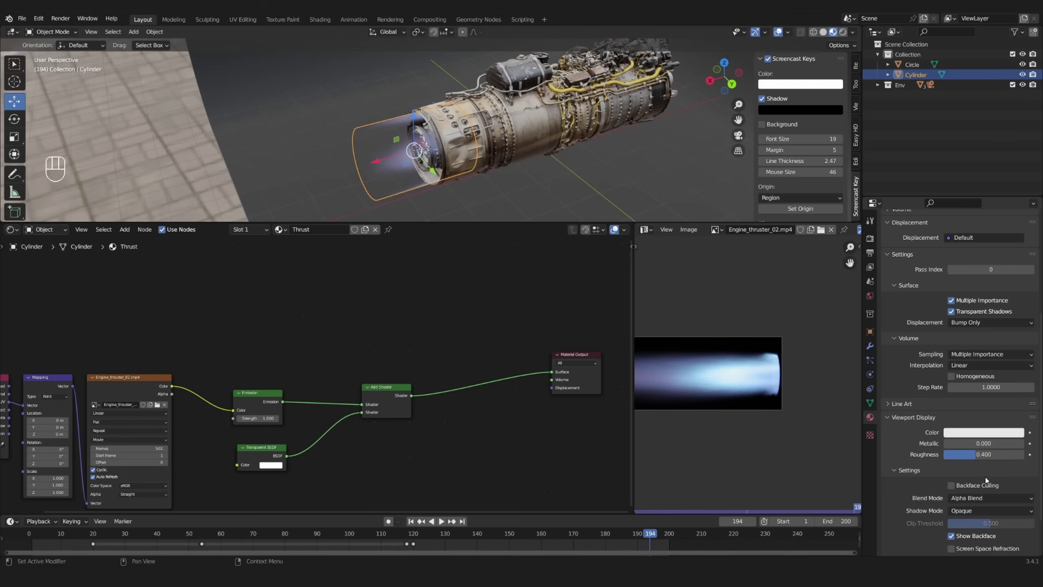
Deselect everything and play the animation to examine the flame at the nozzle, stopping it when done
key("alt+a")
key("space")
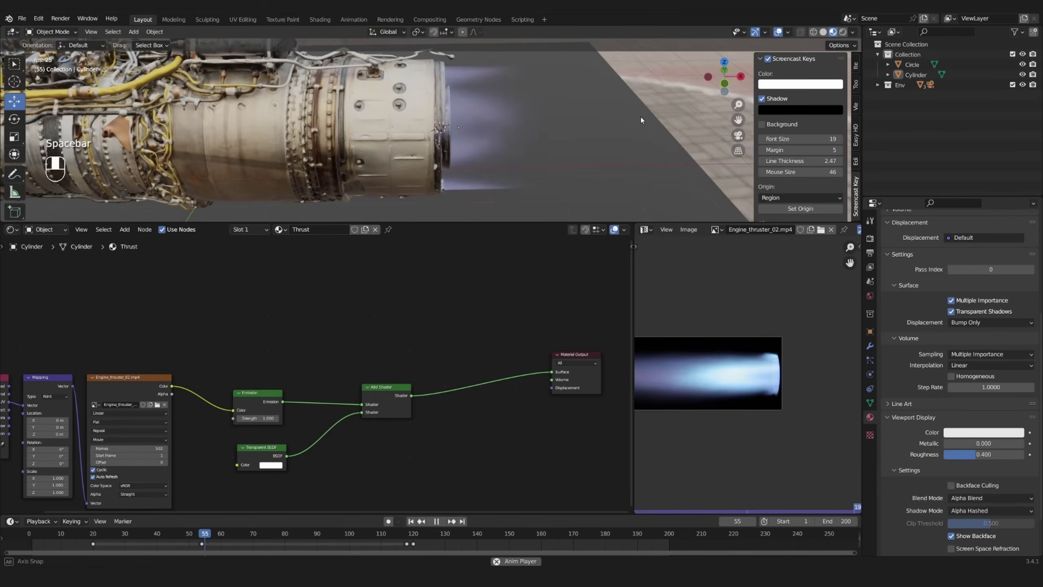
key("space")
Shift the flame cylinder farther outward from the nozzle along the X axis
key("Tab")
key("Tab")
left_click_drag(368, 137, 341, 141)
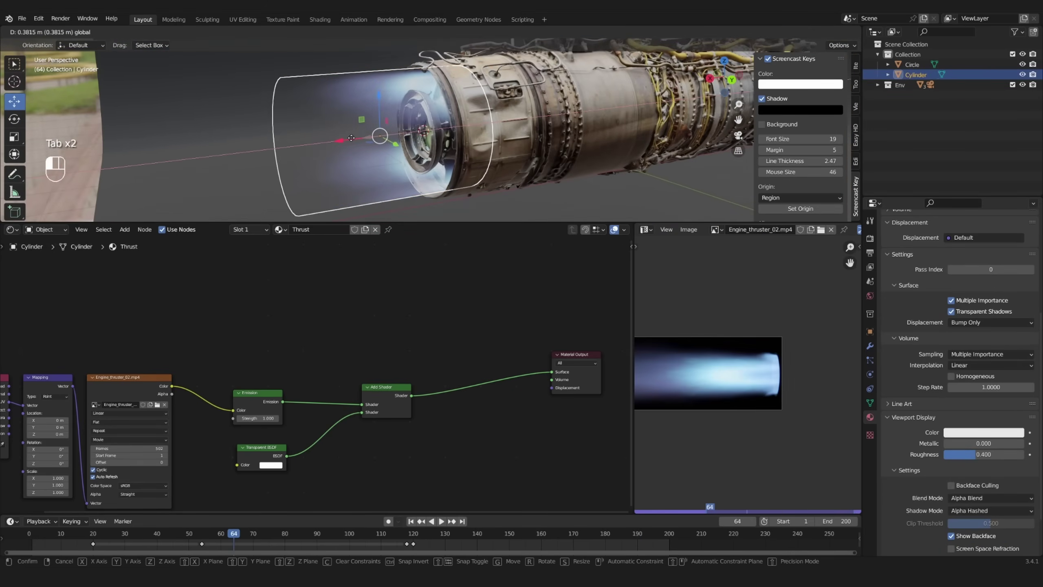
Check the flame in playback, add 8 loop cuts along the cylinder, and scale its outer end with proportional editing
key("space")
middle_click_drag(342, 141, 383, 98)
key("space")
key("Tab")
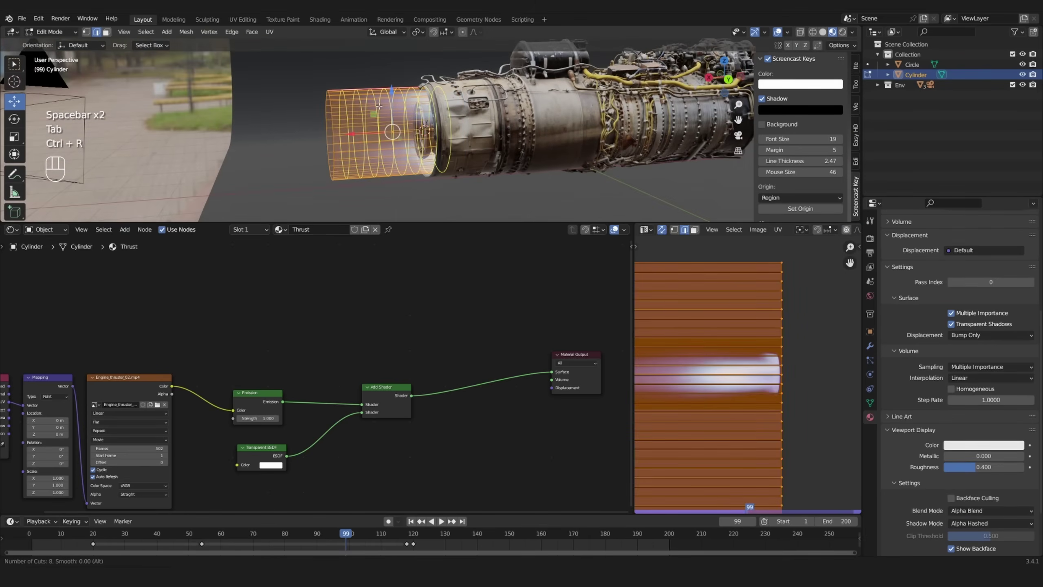
key("alt+a")
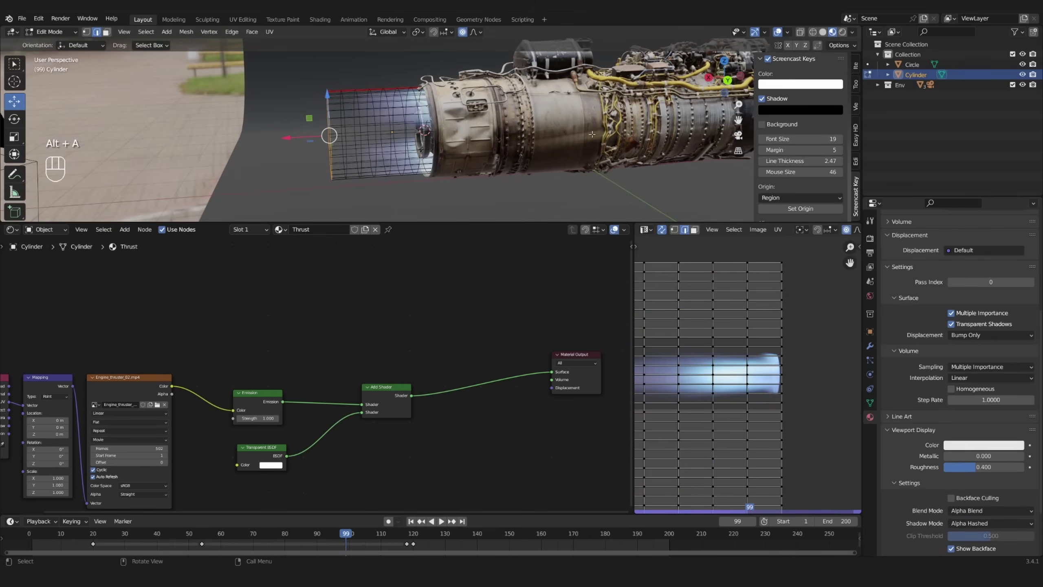
key("s")
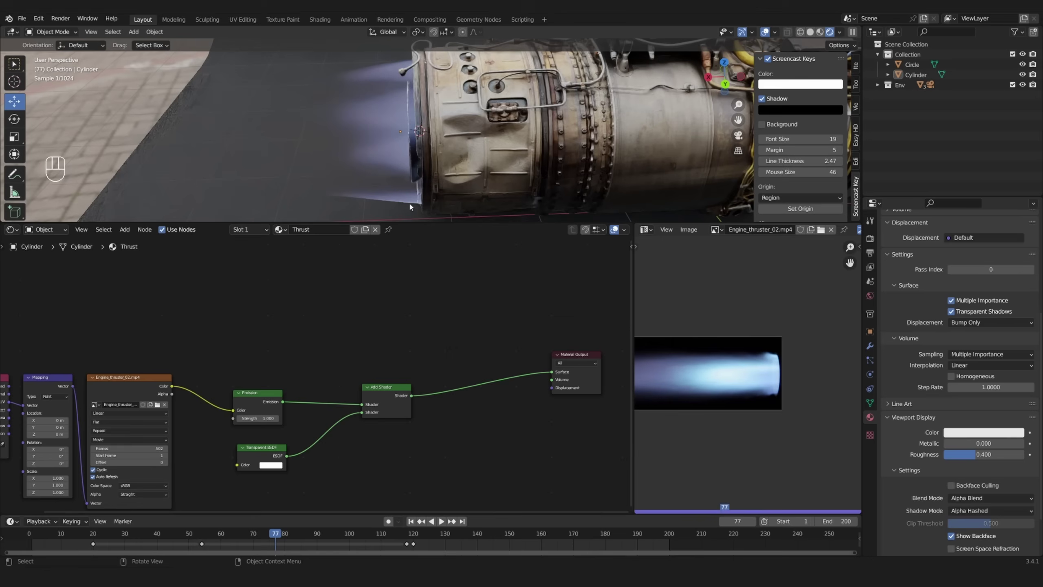
Insert a Mix Shader between the Add Shader and the Material Output, and connect the Transparent BSDF to it as the other shader
scroll(424, 389, "down", 2)
middle_click_drag(424, 389, 369, 379, "shift")
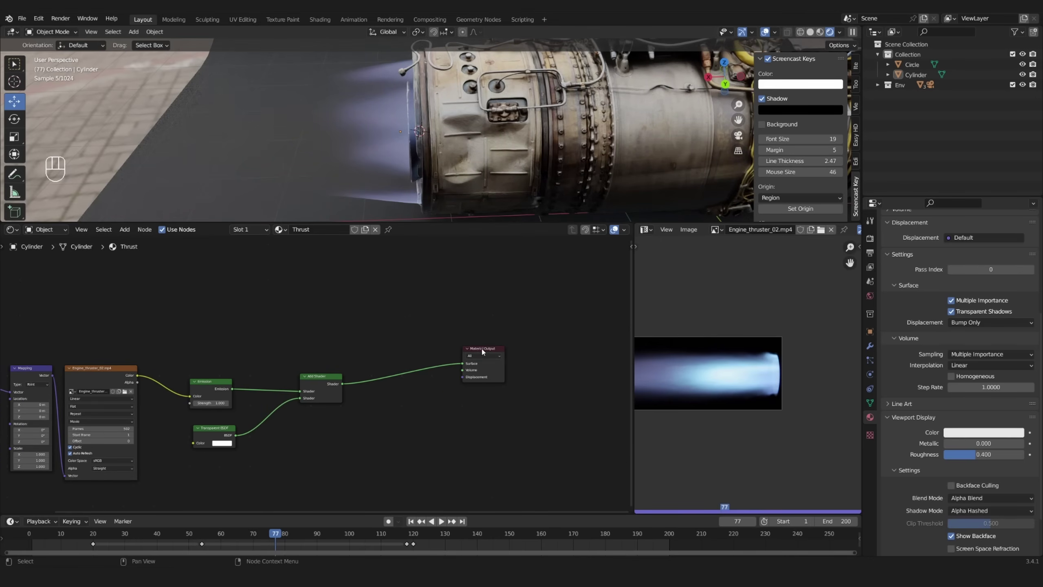
left_click_drag(483, 349, 561, 363)
left_click_drag(324, 383, 295, 384)
key("shift+a")
mouse_move(320, 354)
left_click(369, 241)
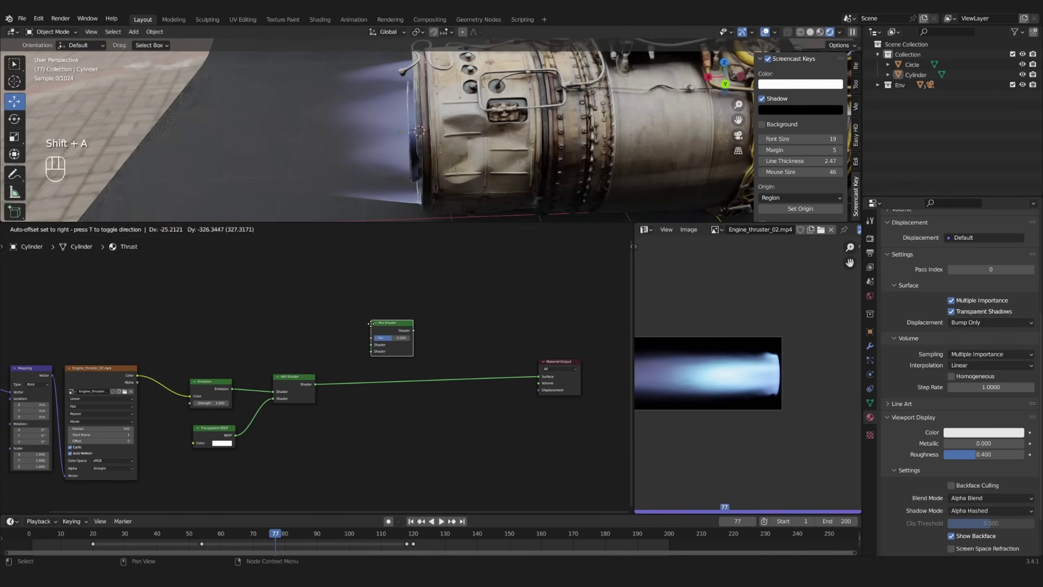
left_click(369, 396)
left_click_drag(235, 435, 372, 398)
Add a Layer Weight node below the Transparent BSDF and preview its Facing output on the flame cylinder
middle_click_drag(322, 441, 344, 422)
key("shift+a")
left_click(315, 392)
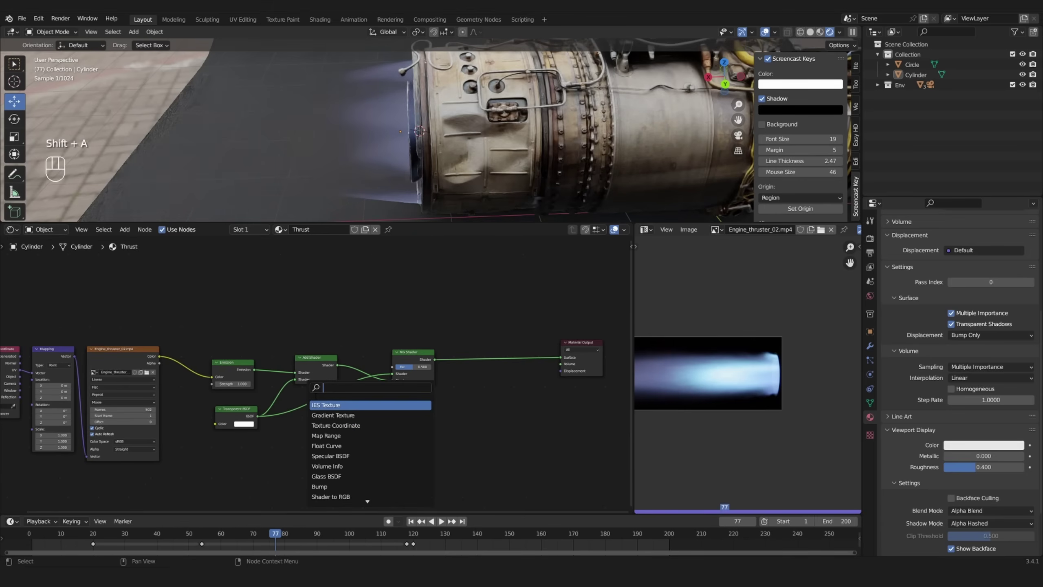
left_click(208, 495)
middle_click_drag(222, 490, 262, 472)
scroll(263, 472, "up", 4)
left_click(223, 493, "ctrl+shift")
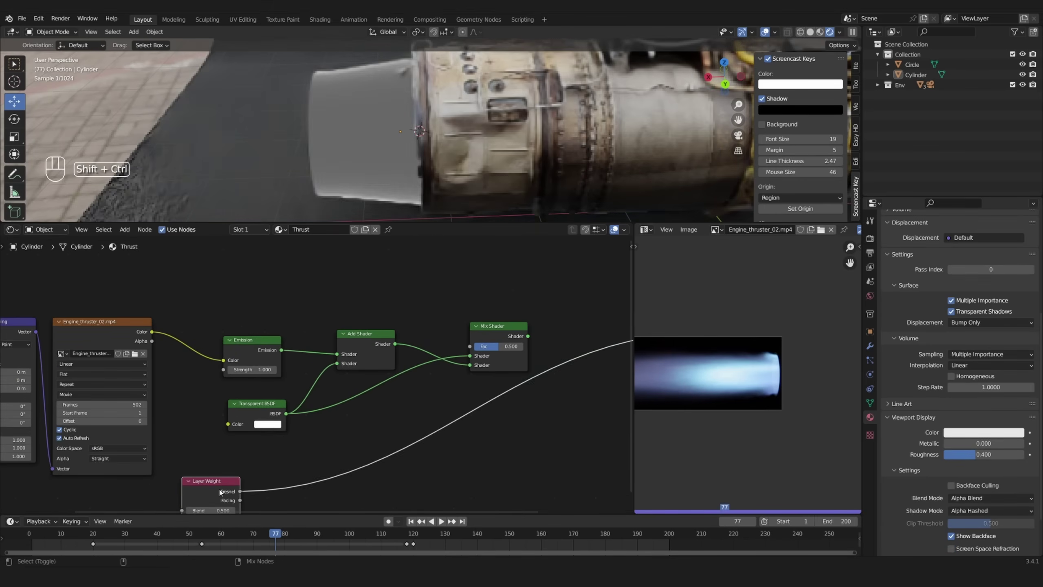
left_click(224, 493, "ctrl+shift")
middle_click_drag(394, 442, 399, 434)
middle_click_drag(409, 158, 417, 159)
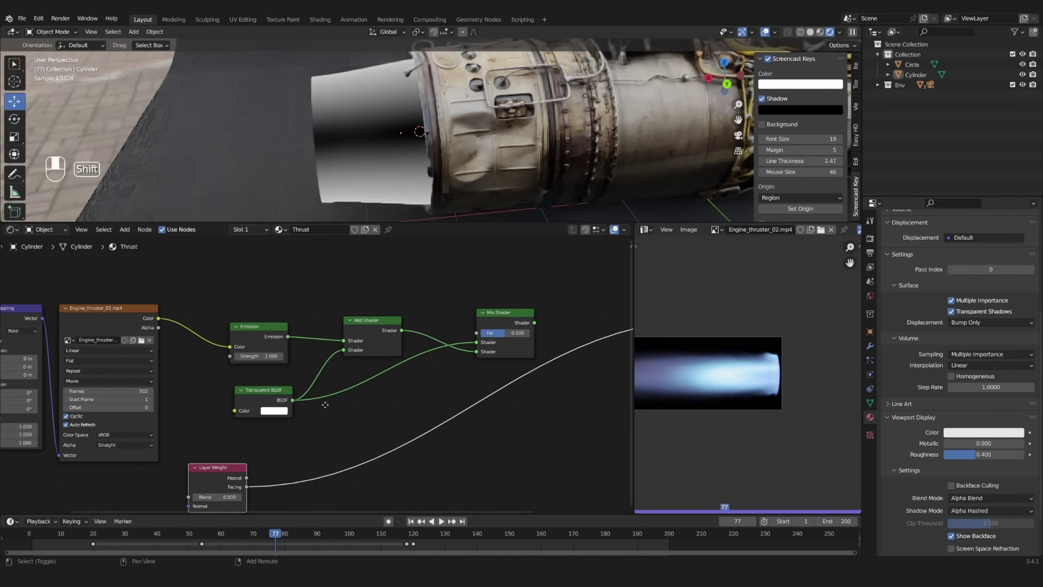
Set the Layer Weight node's Blend to 0.7
middle_click_drag(322, 407, 346, 377, "shift")
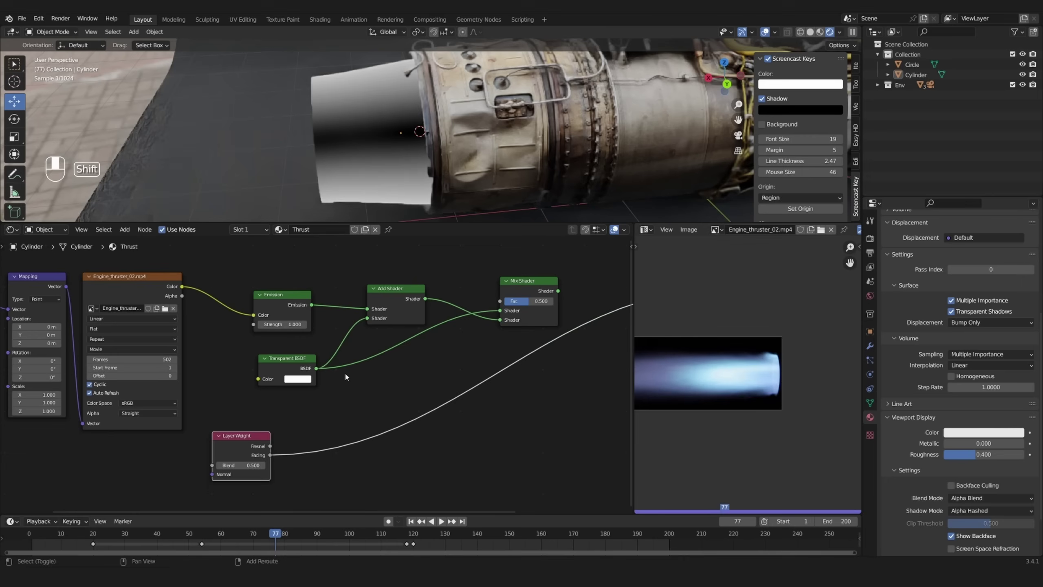
left_click(245, 466)
type("0.7")
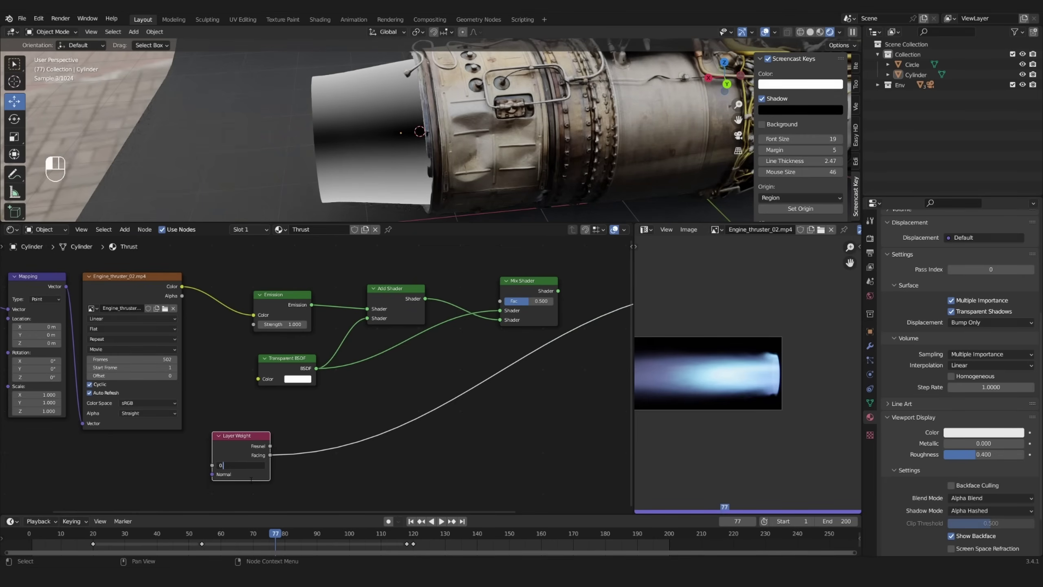
key("Return")
Feed the Layer Weight's Facing output through an Invert node into the Mix Shader's factor, and send the Mix Shader to the material output
key("shift+a")
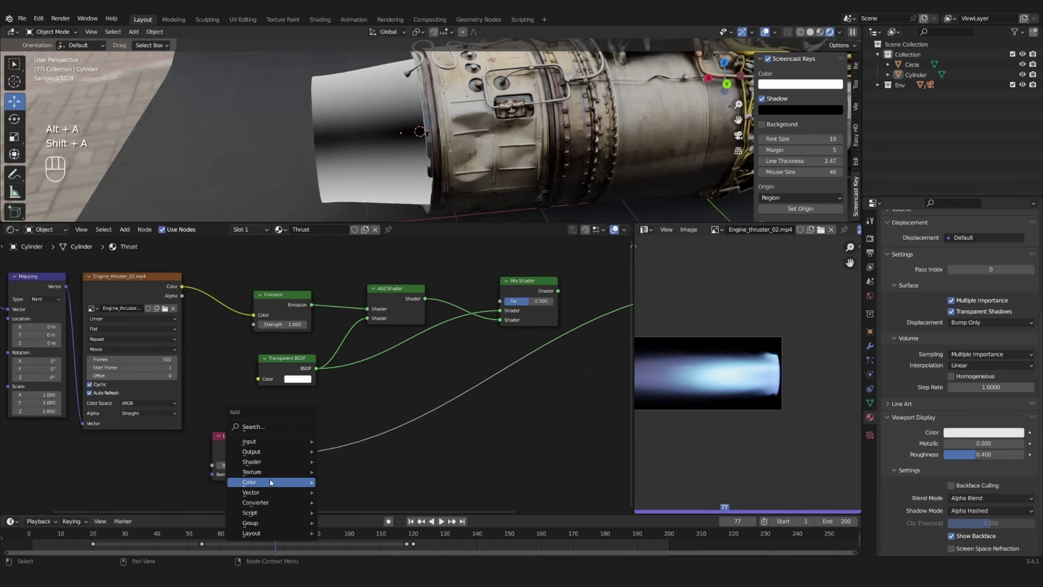
left_click(360, 511)
left_click(335, 454)
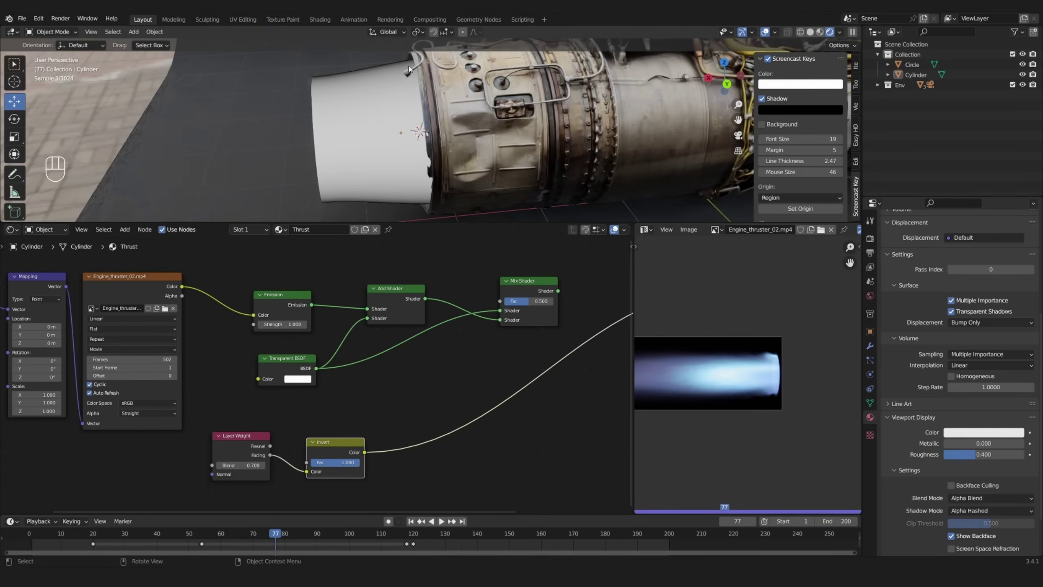
scroll(393, 425, "down", 1)
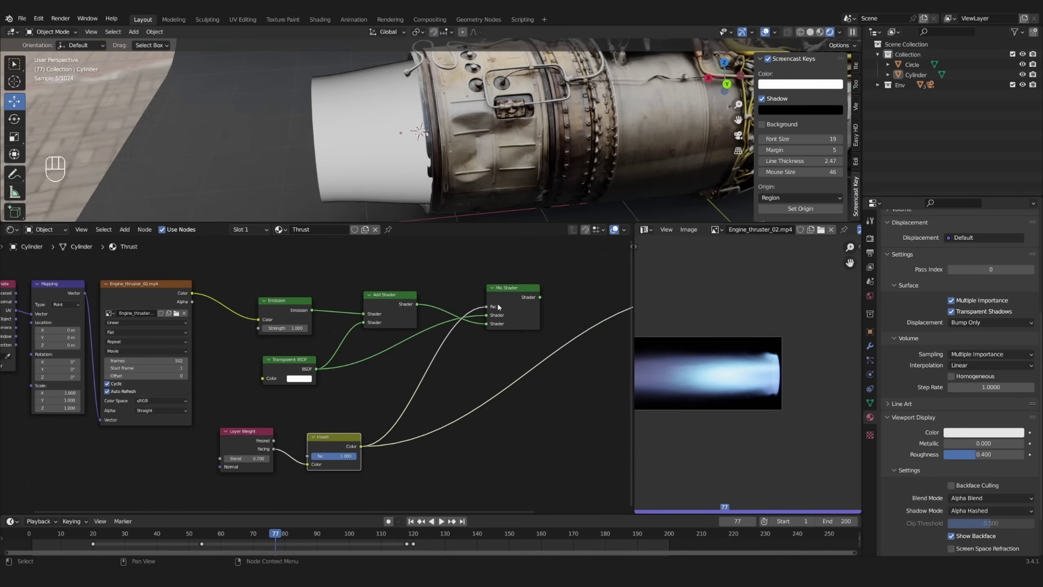
left_click(499, 307, "ctrl+shift")
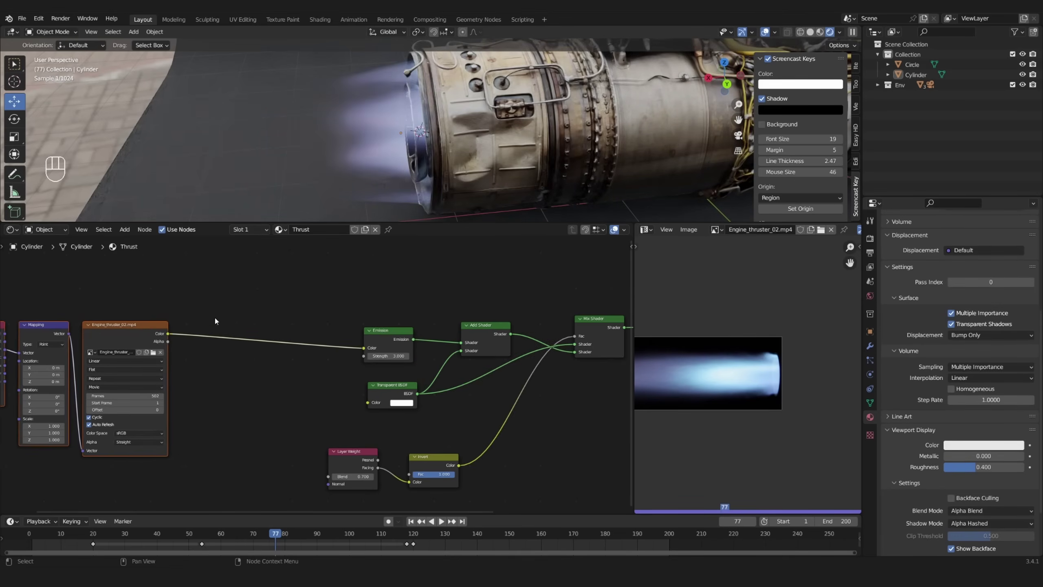
Insert a Mix Color node set to Multiply between the flame video texture and the Emission shader
scroll(217, 321, "up", 1)
key("shift+a")
mouse_move(217, 306)
left_click(270, 354)
left_click(262, 353)
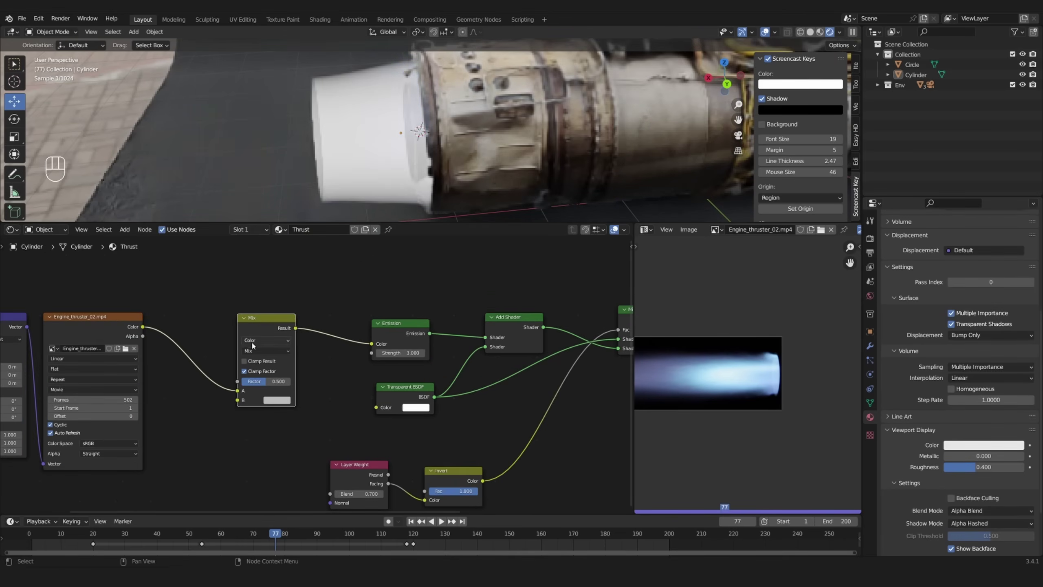
left_click(266, 350)
left_click(250, 386)
Set the Multiply node's B color to deep blue with a factor of 0.827, and the Emission strength to 10
scroll(318, 377, "up", 4)
left_click(263, 409)
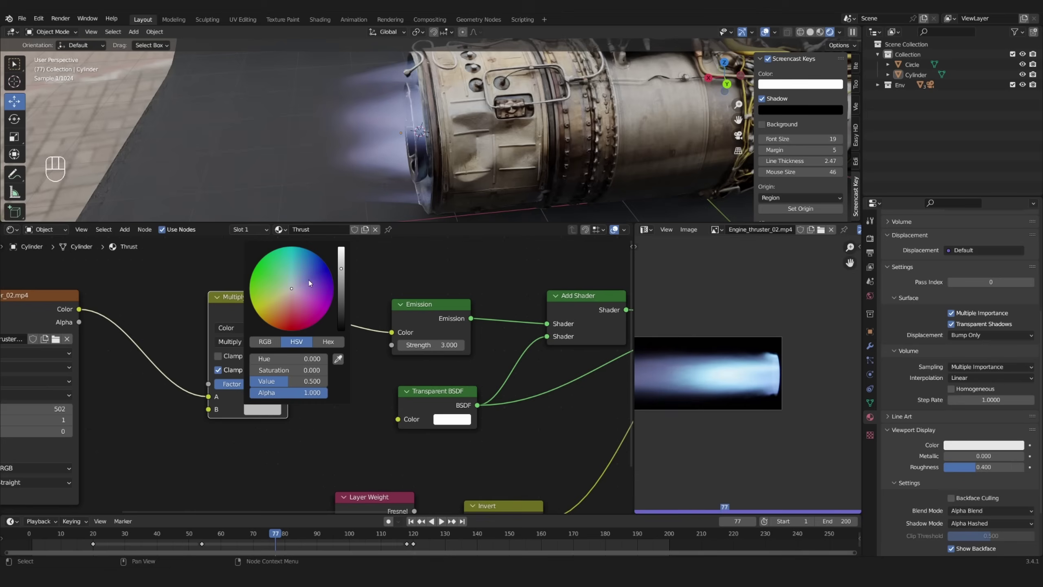
left_click(322, 269)
left_click_drag(248, 383, 322, 406)
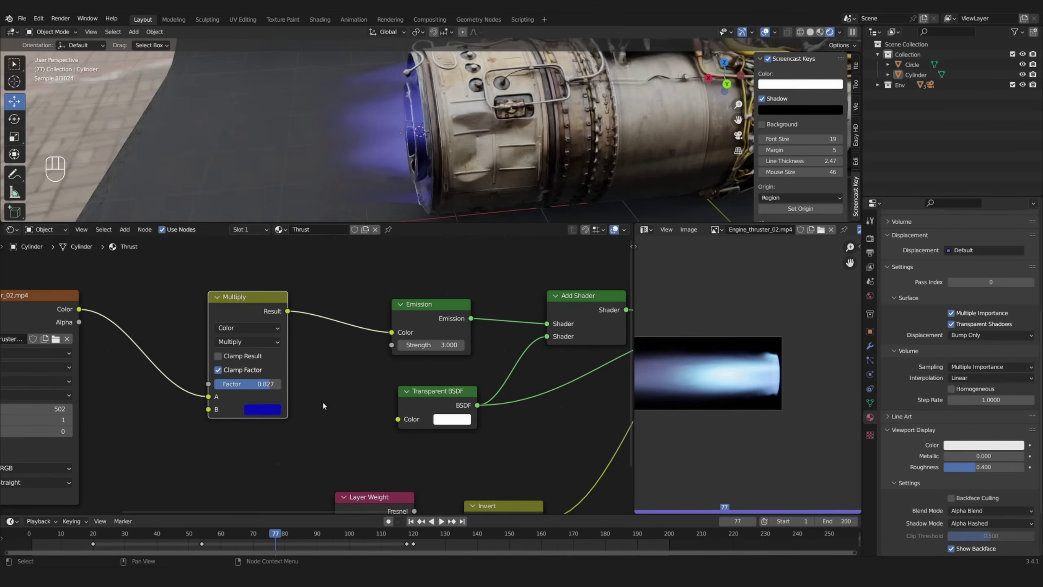
left_click(431, 345)
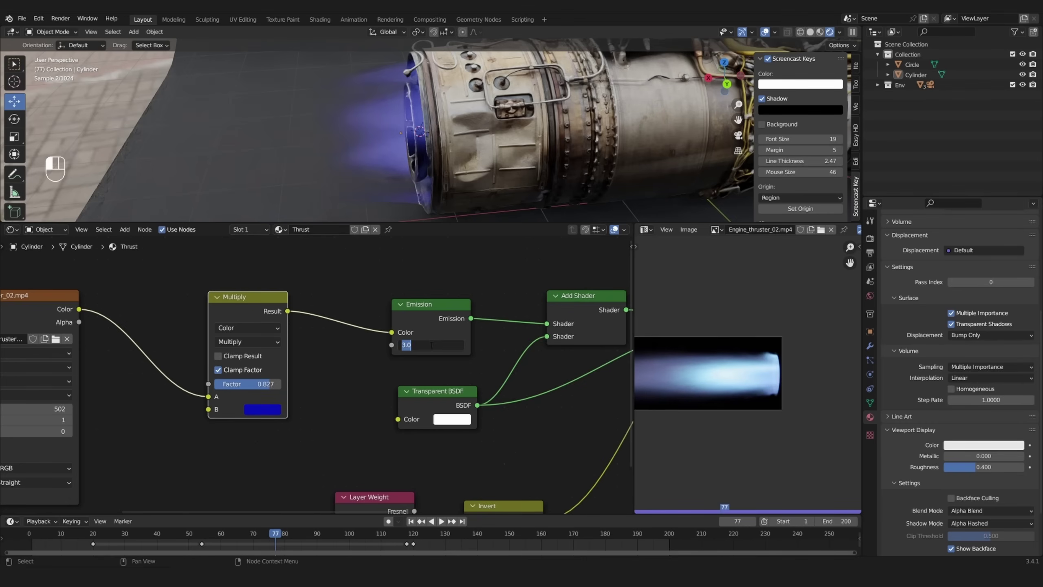
key("Return")
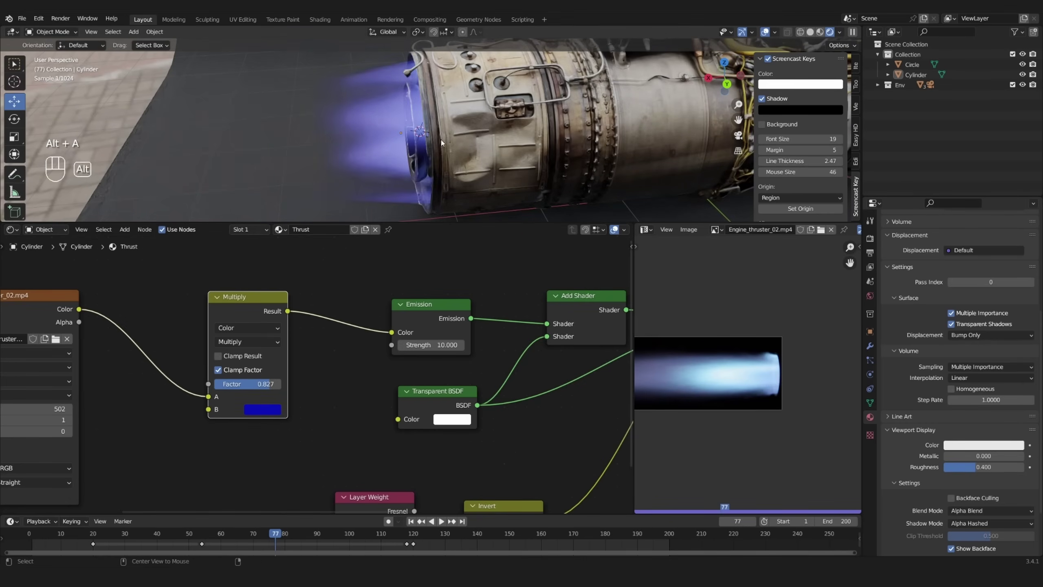
Duplicate the flame cylinder in place, scale the copy in every axis except X, and rotate it
key("space")
middle_click_drag(441, 143, 479, 105)
key("shift+d")
right_click(509, 113)
key("s")
key("shift+x")
left_click(448, 121)
key("r")
left_click(470, 156)
Scale the flame copy and shift it along X, then duplicate it and scale the second copy in Y and Z only
middle_click_drag(470, 155, 377, 131)
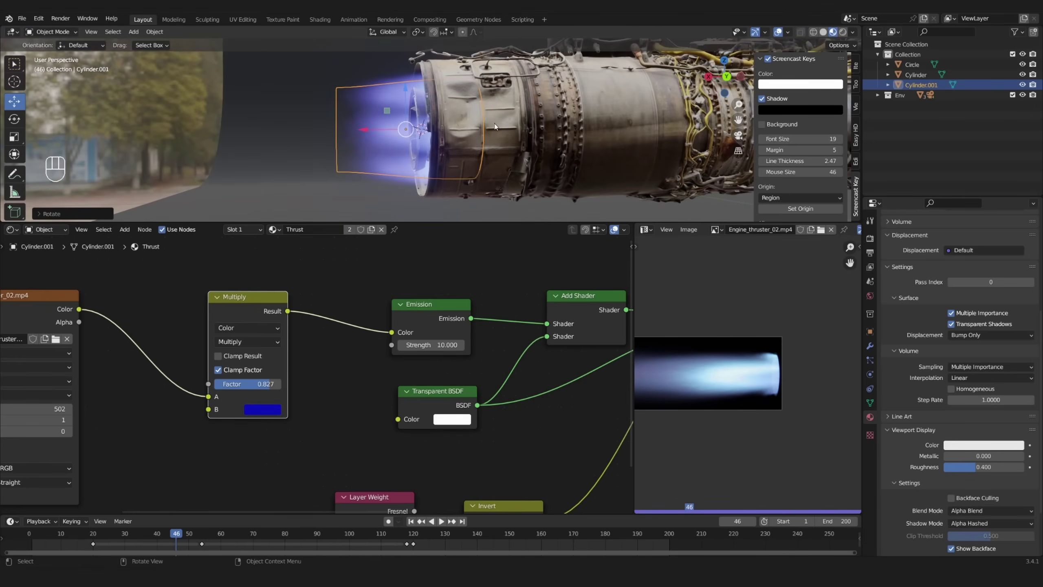
key("s")
left_click(381, 130)
left_click_drag(372, 129, 396, 128, "shift")
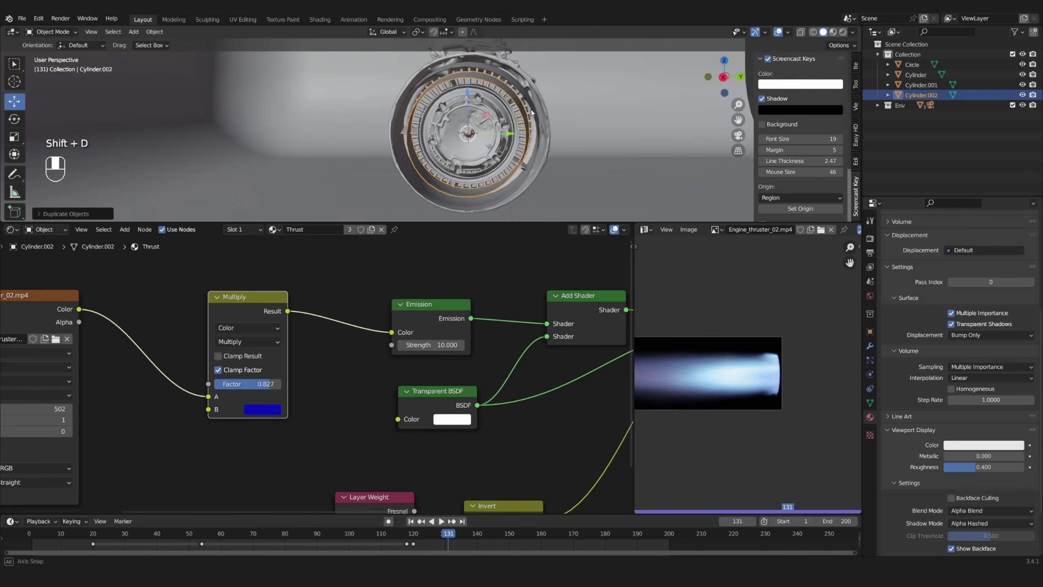
key("s")
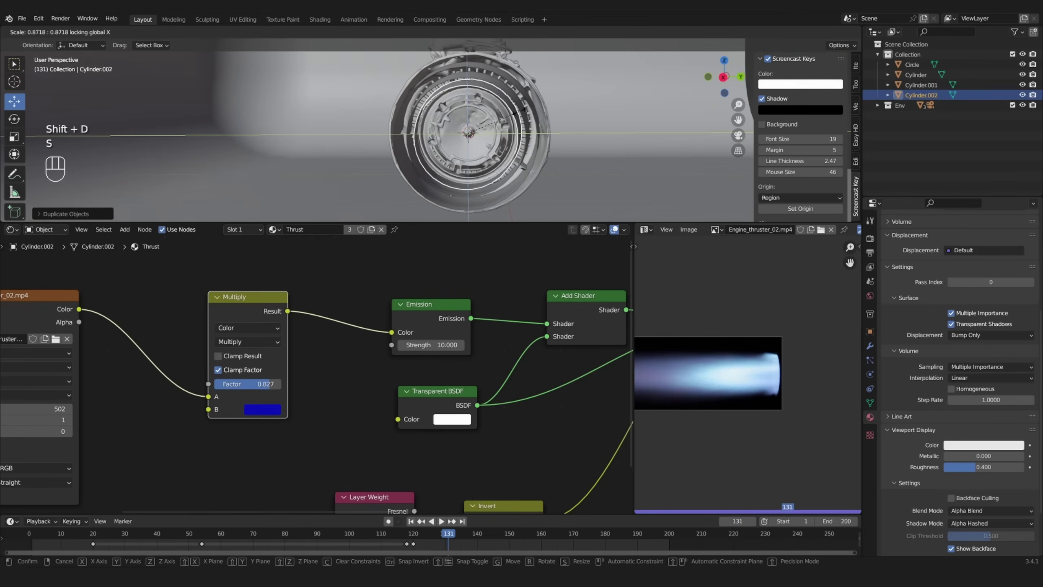
left_click(398, 106)
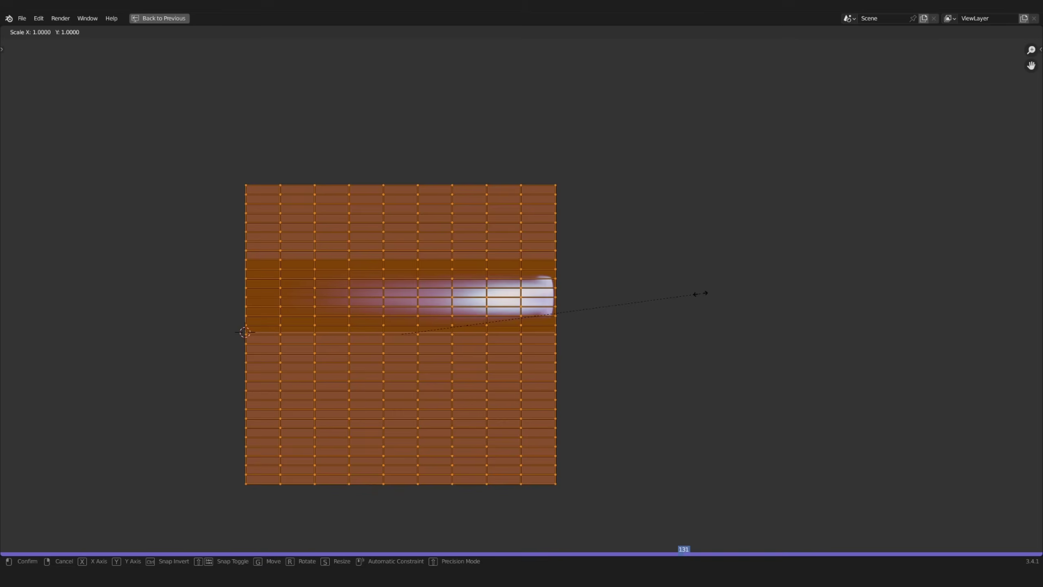
Scale the second copy's UVs along Y into a thin strip across the middle of the flame image
key("y")
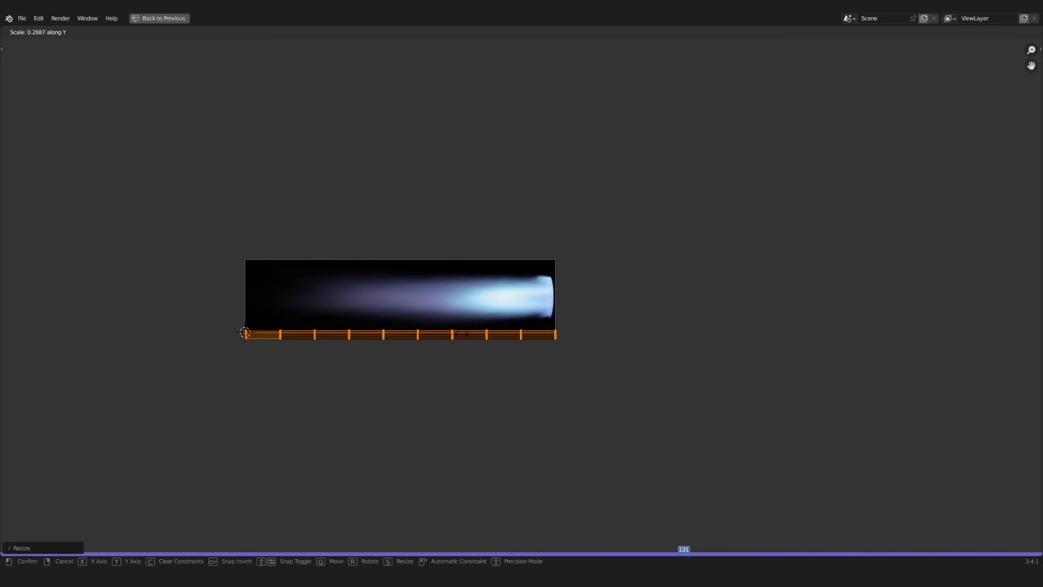
key("y")
key("ctrl+space")
key("Tab")
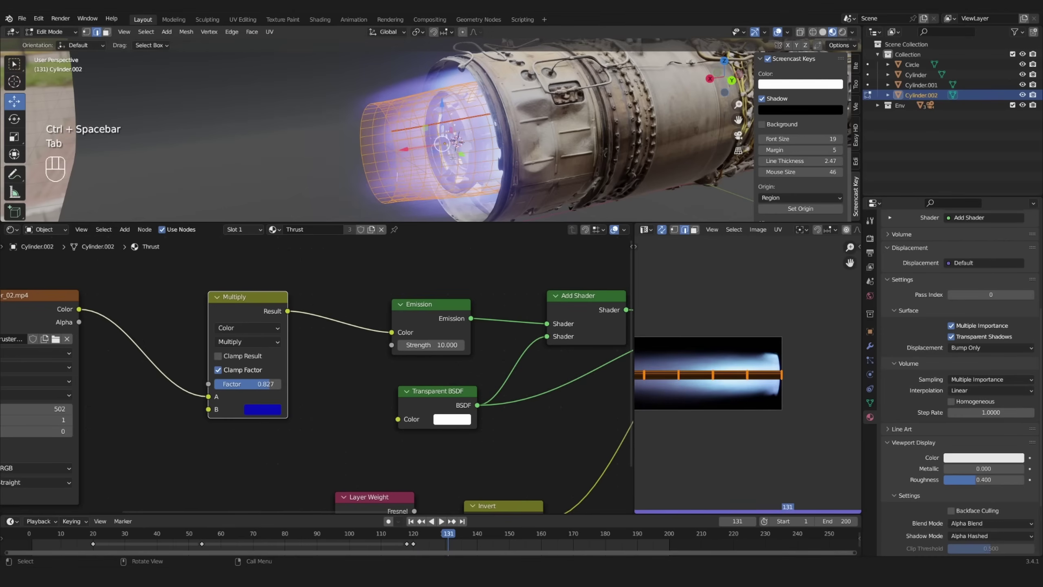
key("Tab")
Deselect everything and play the animation to examine the layered flame around and inside the nozzle
key("alt+a")
middle_click_drag(466, 166, 495, 166)
key("space")
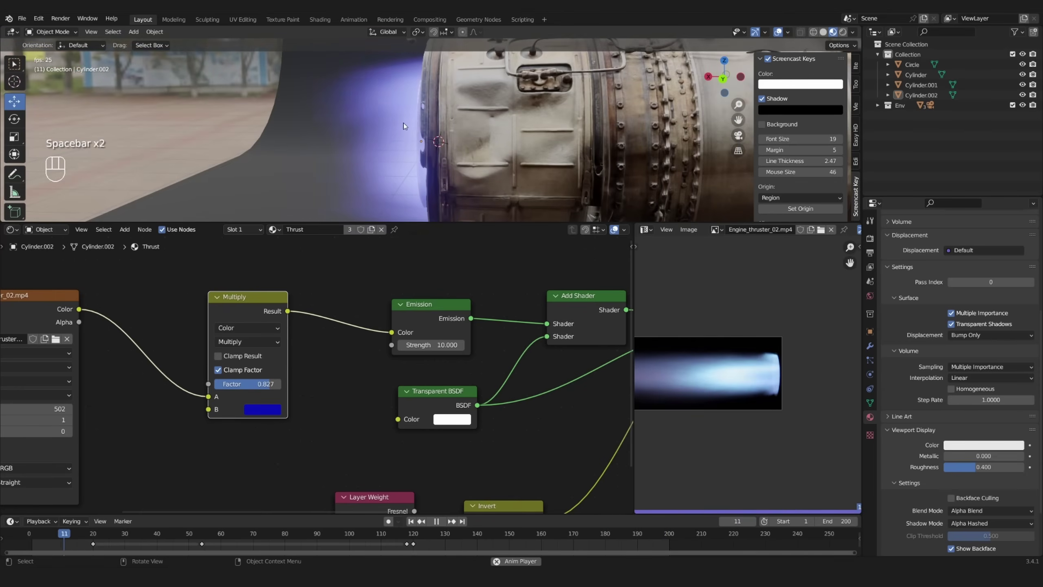
middle_click_drag(404, 123, 479, 163)
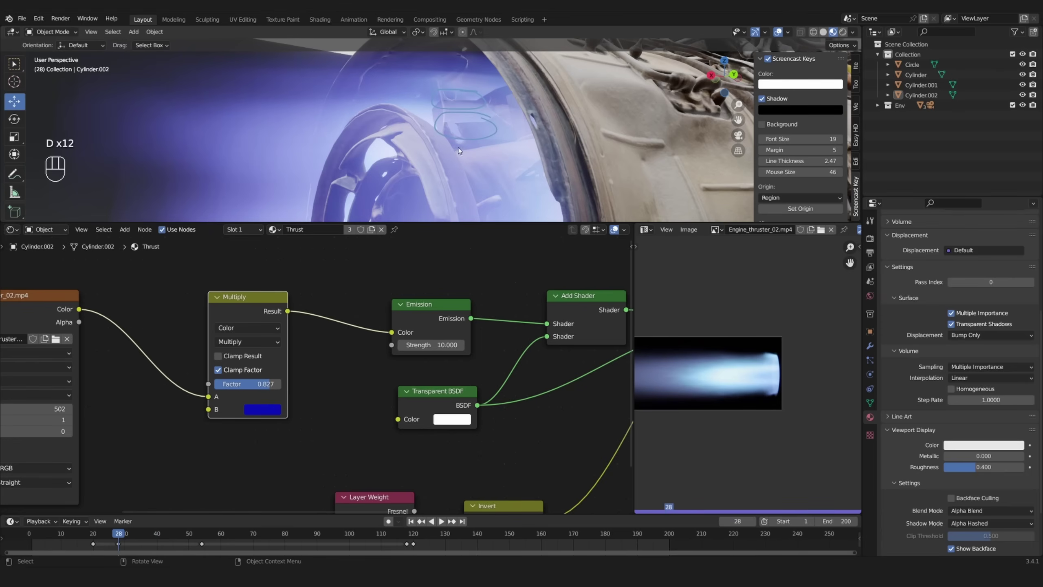
Show the rendered camera view in a taller viewport and set a render region around the nozzle and flame
key("KP_0")
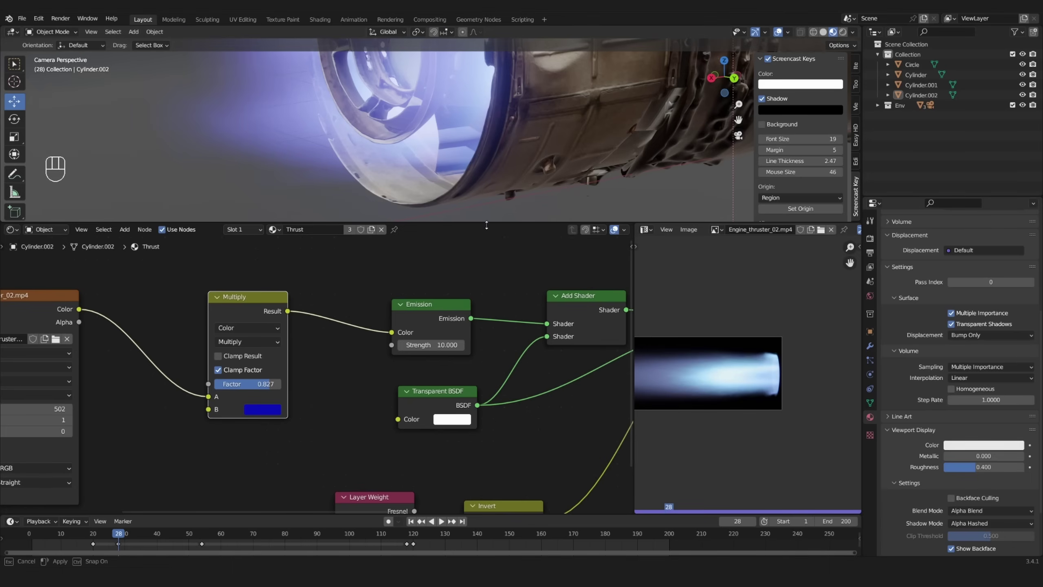
left_click_drag(487, 225, 486, 309)
scroll(472, 179, "down", 2)
middle_click_drag(466, 176, 461, 217, "shift")
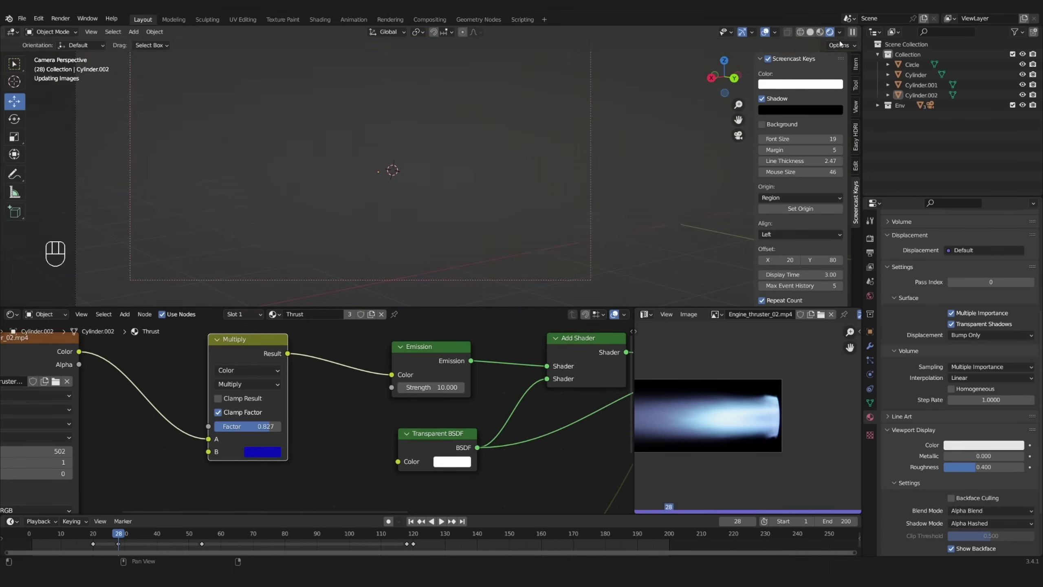
key("ctrl+b")
mouse_move(281, 153)
left_mouse_down()
mouse_move(374, 224)
mouse_move(471, 273)
left_mouse_up()
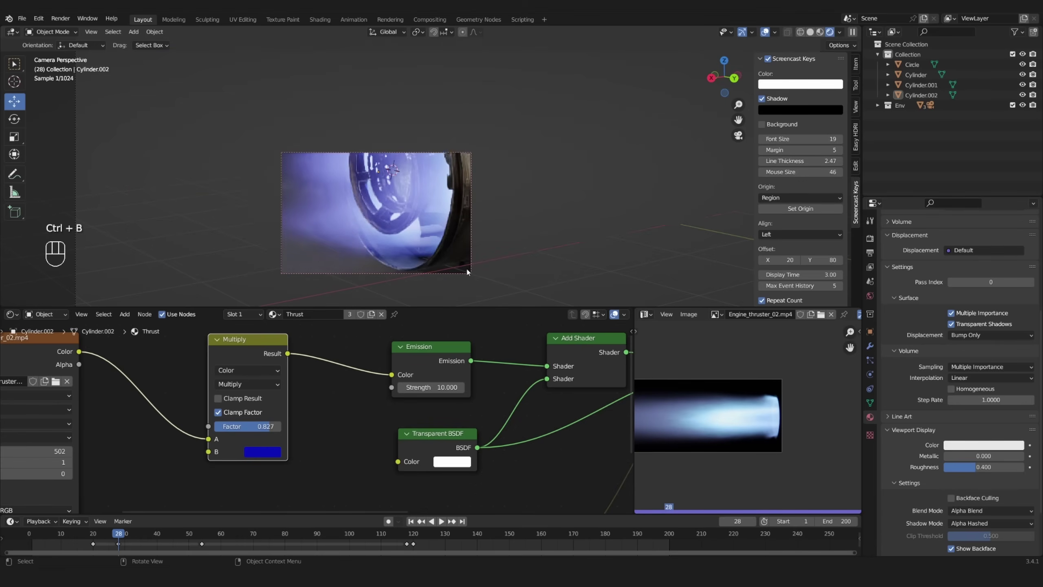
Move the Layer Weight and Invert nodes aside and add an Ambient Occlusion node below them
key("Home")
middle_click_drag(376, 487, 396, 439)
scroll(396, 438, "up", 2)
left_click_drag(383, 431, 337, 432)
left_click_drag(441, 427, 390, 428)
scroll(344, 450, "down", 1)
key("shift+a")
type("a")
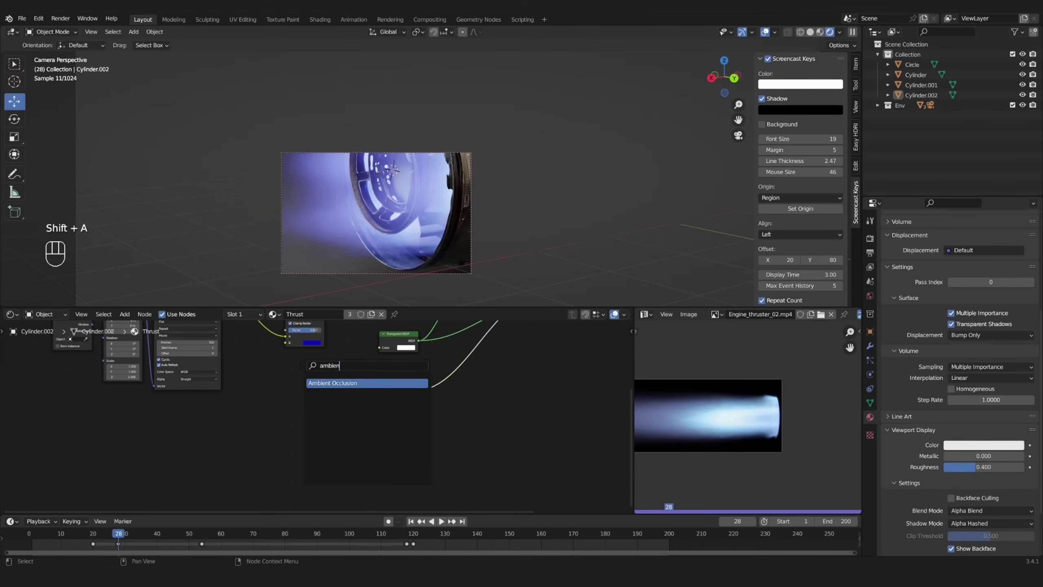
type("mbien")
left_click(344, 382)
left_click(245, 431)
scroll(244, 431, "up", 2)
left_click(286, 451)
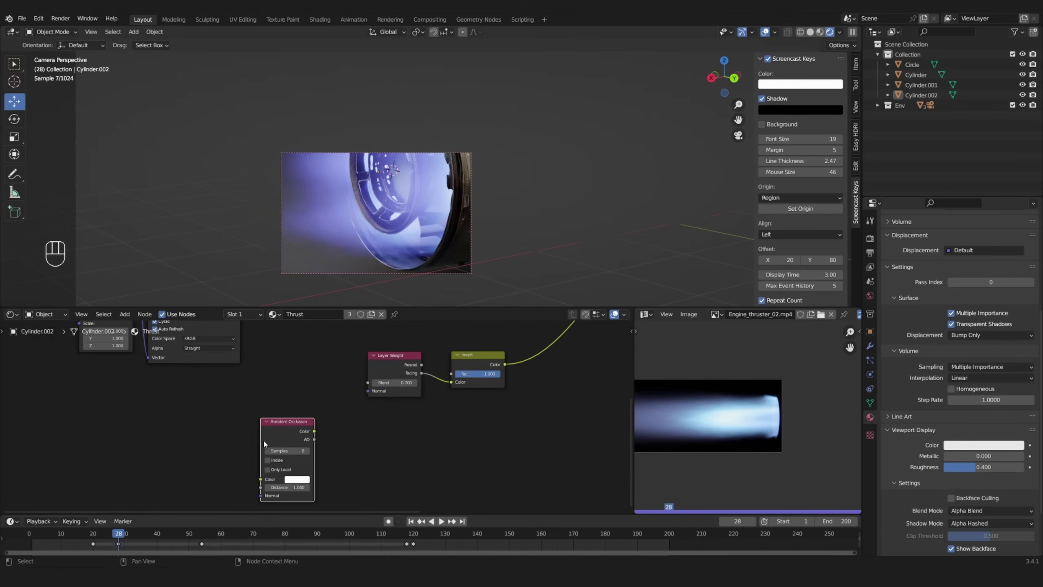
Add a ColorRamp node, feed the Ambient Occlusion color into its factor, and preview the ramp on the flame cylinders
scroll(288, 448, "down", 2)
middle_click_drag(317, 442, 295, 439, "shift")
left_click_drag(281, 436, 217, 439)
key("shift+a")
left_click(253, 438)
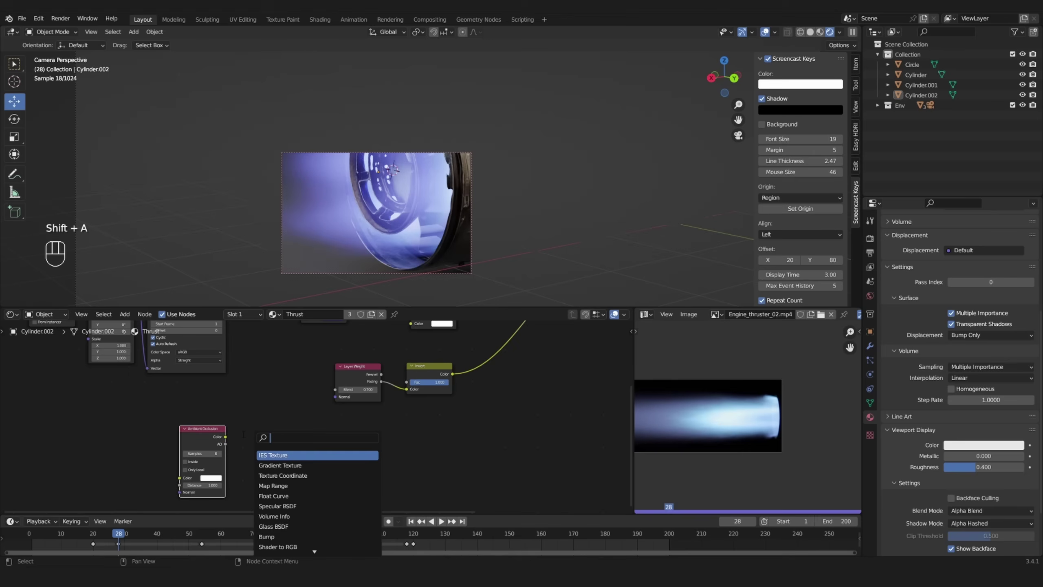
key("Return")
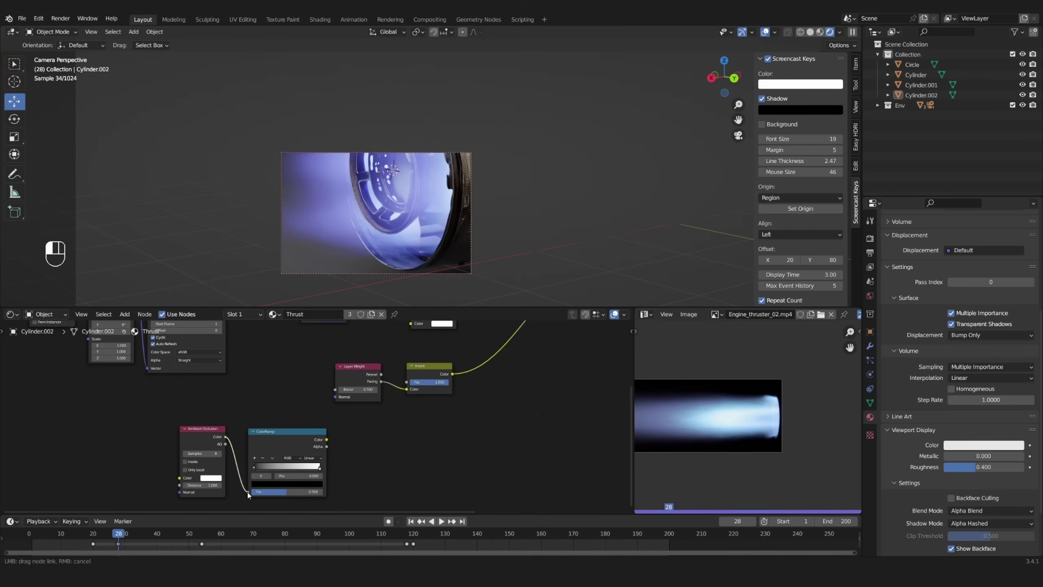
left_click_drag(248, 492, 249, 491)
left_click(287, 441, "ctrl+shift")
Combine the Invert and ColorRamp outputs with a Mix node set to Multiply at factor 1.000, and restore the Mix Shader preview
middle_click_drag(459, 351, 303, 384)
scroll(303, 385, "up", 3)
key("shift+a")
left_click(354, 486)
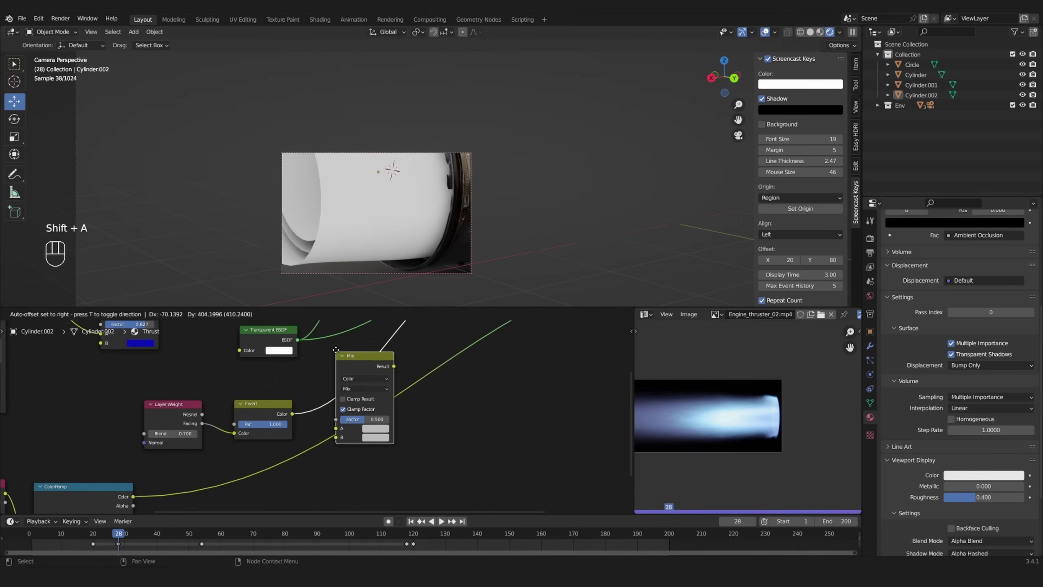
left_click(361, 400)
left_click(362, 392)
left_click(358, 423)
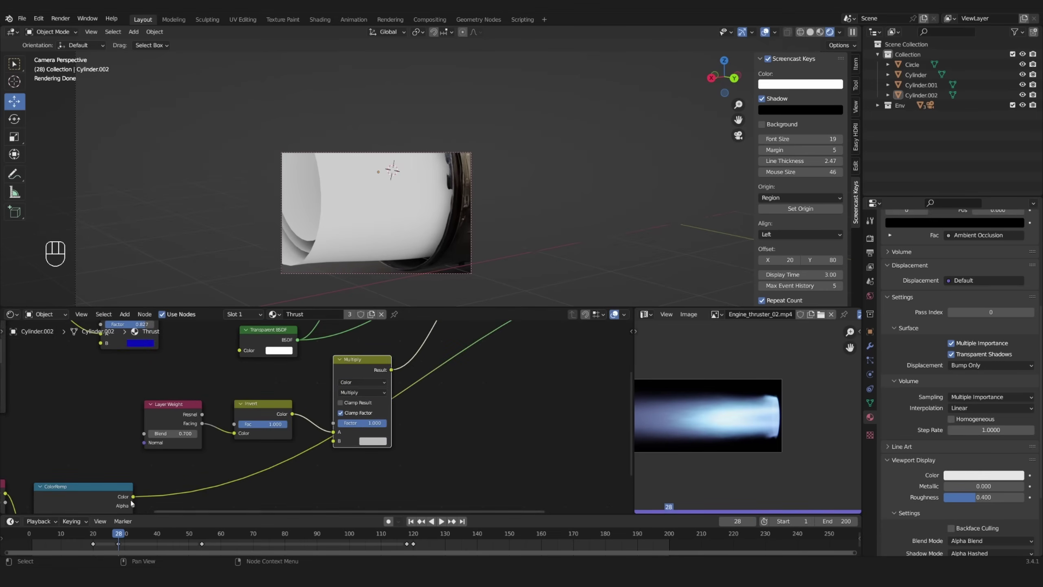
left_click_drag(325, 444, 333, 441)
scroll(333, 441, "down", 1)
middle_click_drag(500, 339, 393, 390)
left_click(389, 351, "ctrl+shift")
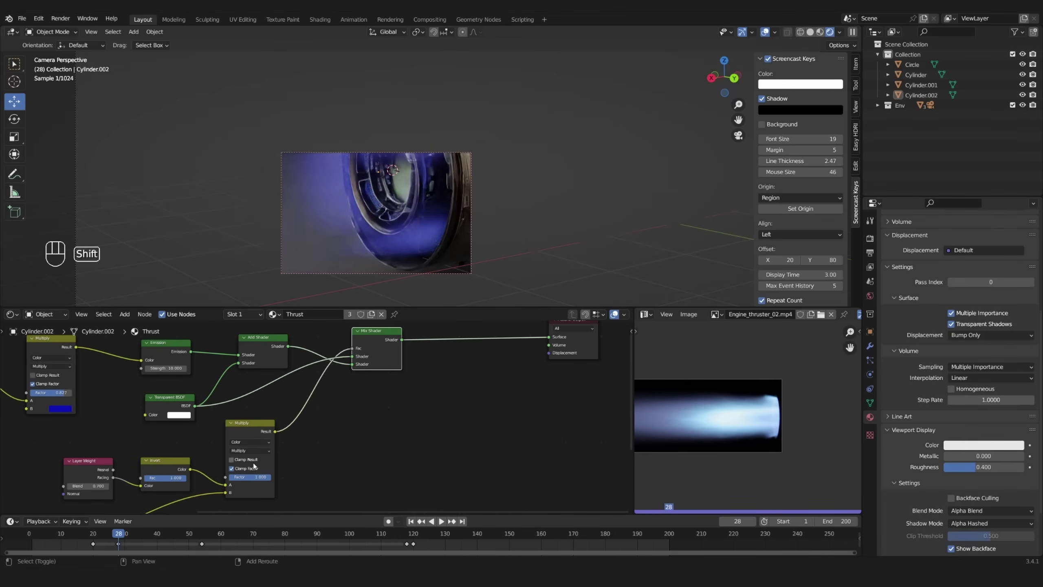
Set the Ambient Occlusion node's distance to 0.1
middle_click_drag(253, 466, 382, 388)
middle_click_drag(188, 445, 394, 390)
scroll(329, 427, "up", 6)
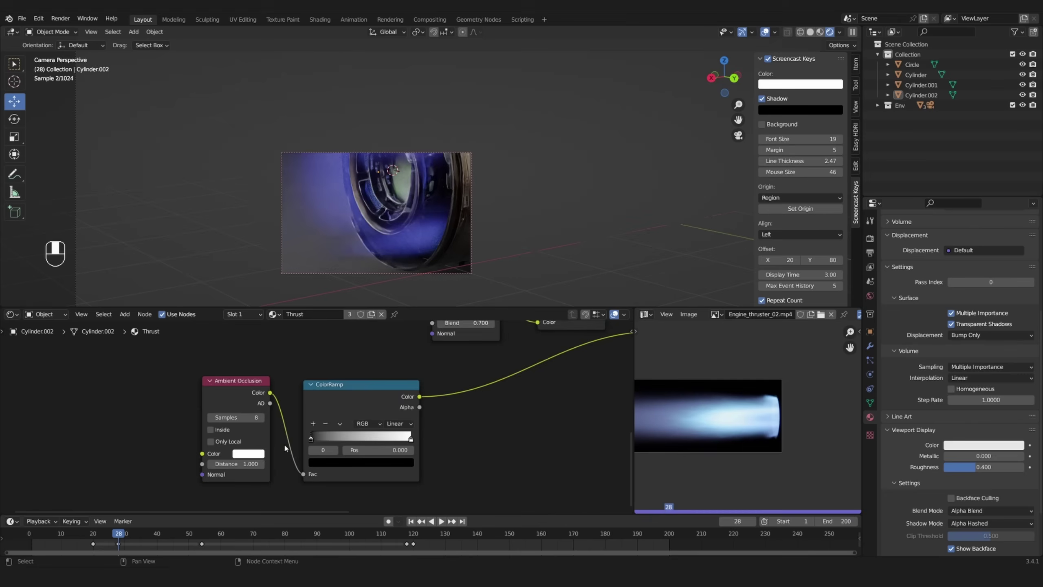
left_click(222, 472)
type(".1")
key("Return")
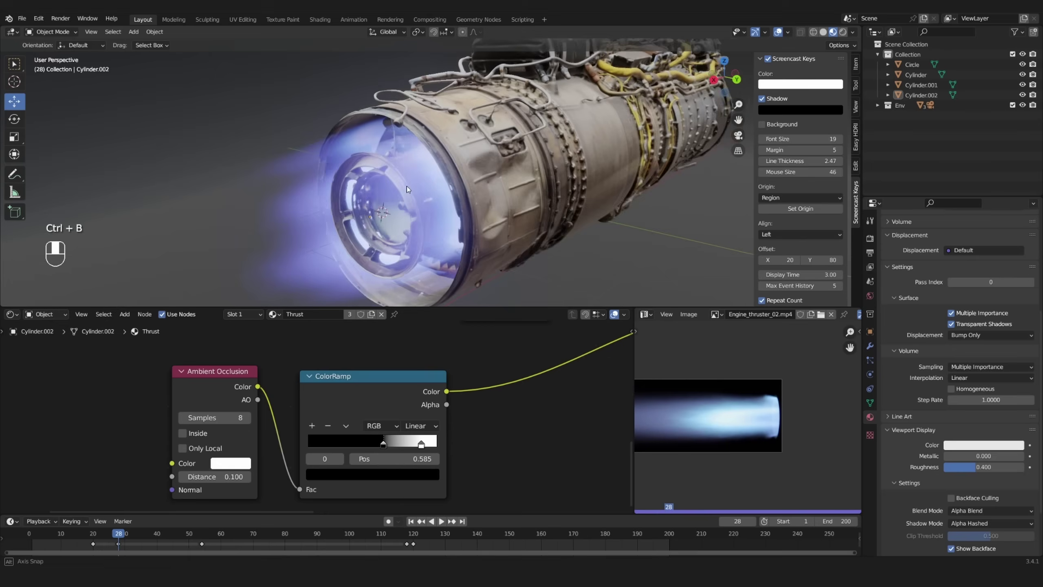
Deselect everything and add a plane mesh at the engine's nozzle
key("alt+a")
mouse_move(407, 186)
middle_mouse_down()
mouse_move(455, 165)
mouse_move(398, 183)
middle_mouse_up()
key("shift+a")
mouse_move(412, 187)
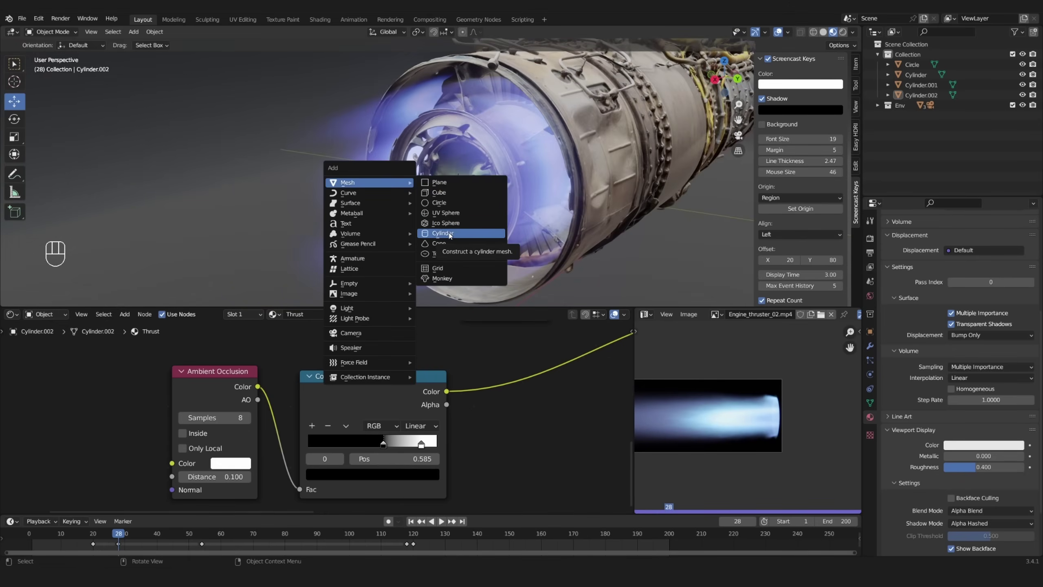
left_click(436, 184)
middle_click_drag(435, 184, 441, 208)
Stretch the plane along X and shift it so that its front end reaches into the nozzle
key("s")
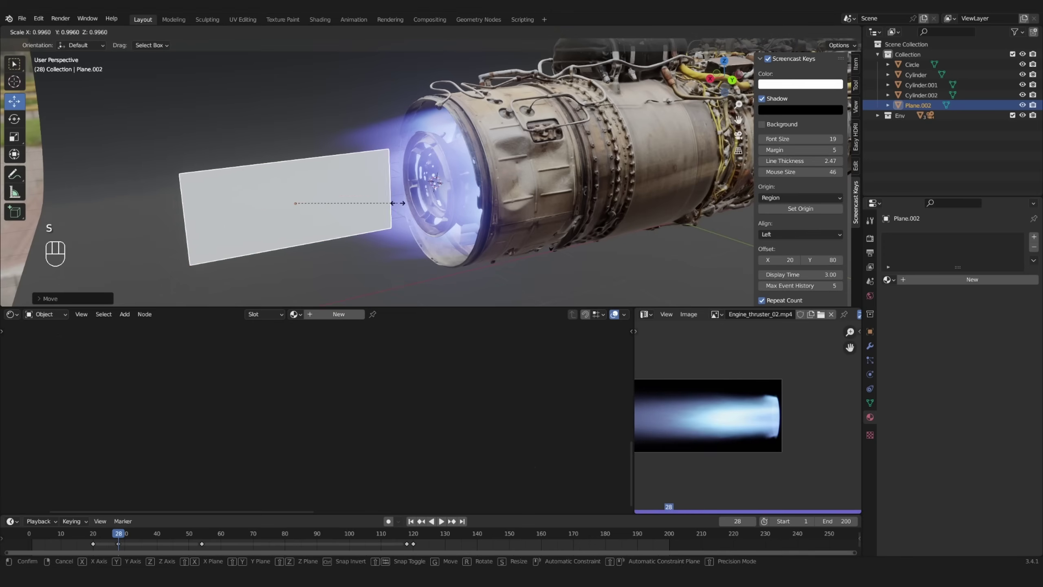
key("x")
left_click(419, 201)
key("s")
key("x")
left_click(392, 194)
left_click_drag(247, 205, 271, 202)
key("s")
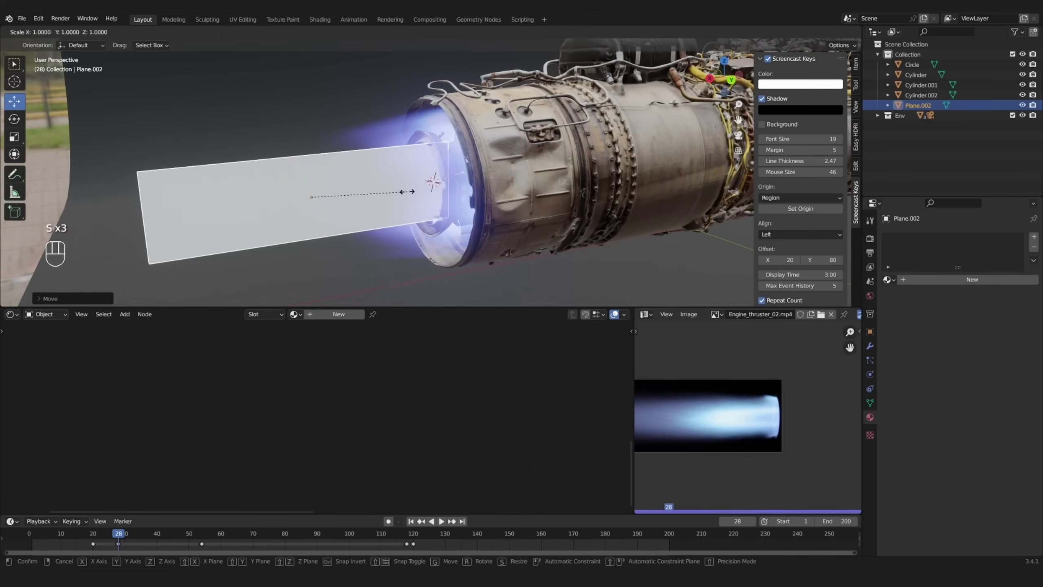
middle_click(407, 192)
left_click(397, 192)
Assign the existing Thrust material to the plane
left_click(889, 280)
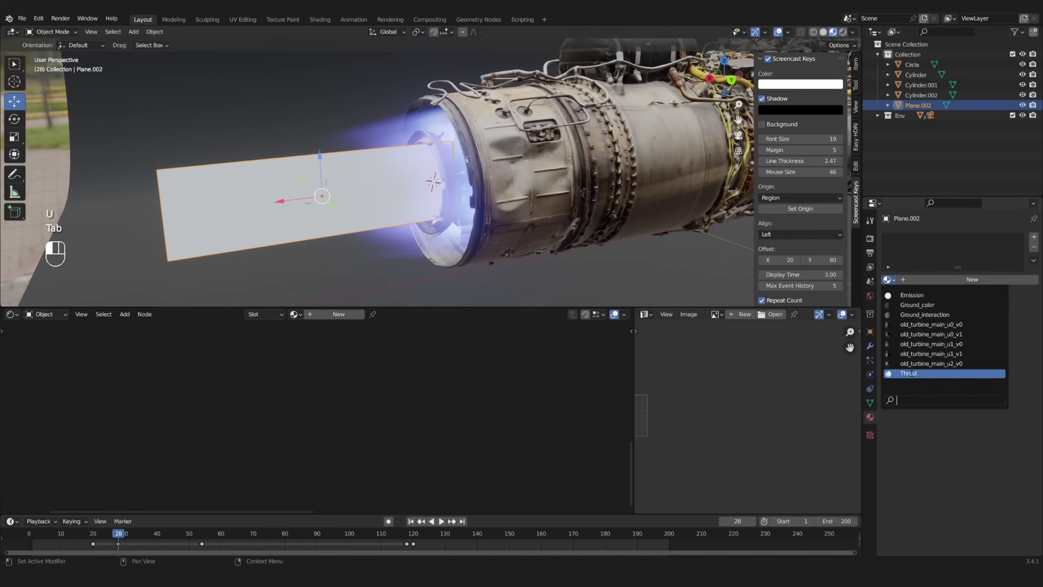
left_click(905, 373)
middle_click_drag(440, 210, 430, 211)
Reset the plane's UV mapping and rotate its UVs over the flame video
key("ctrl+space")
key("u")
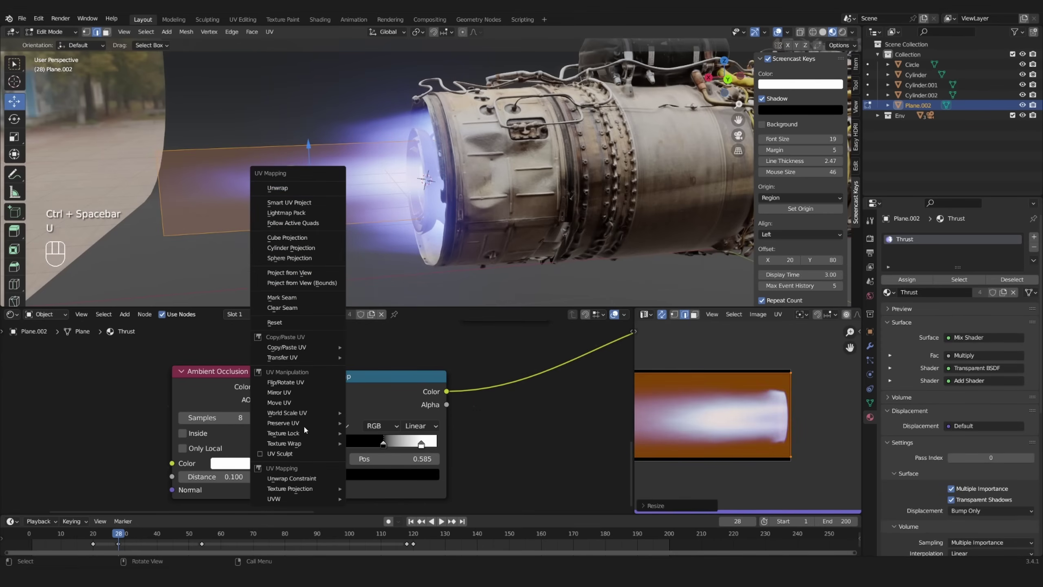
left_click(307, 321)
key("ctrl+space")
type("r1")
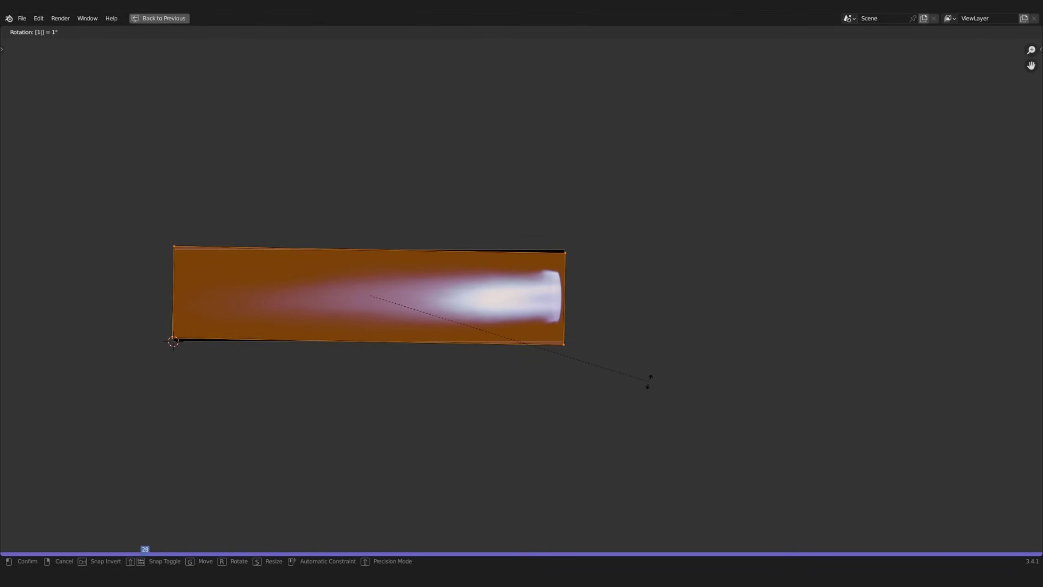
key("Return")
key("ctrl+space")
key("Tab")
Scale the flame plane along X and move it along X relative to the nozzle
middle_click_drag(468, 263, 452, 152)
key("s")
key("x")
left_click(452, 201)
key("g")
key("x")
left_click(493, 196)
Duplicate the flame plane in place to form a second plane crossing the first
scroll(493, 196, "down", 3)
key("alt+a")
key("space")
key("space")
key("ctrl+z")
key("shift+d")
right_click(454, 168)
left_click(453, 169)
Play the animation and examine the crossed flame planes in the rendered view
key("alt+a")
key("space")
key("space")
left_click(843, 32)
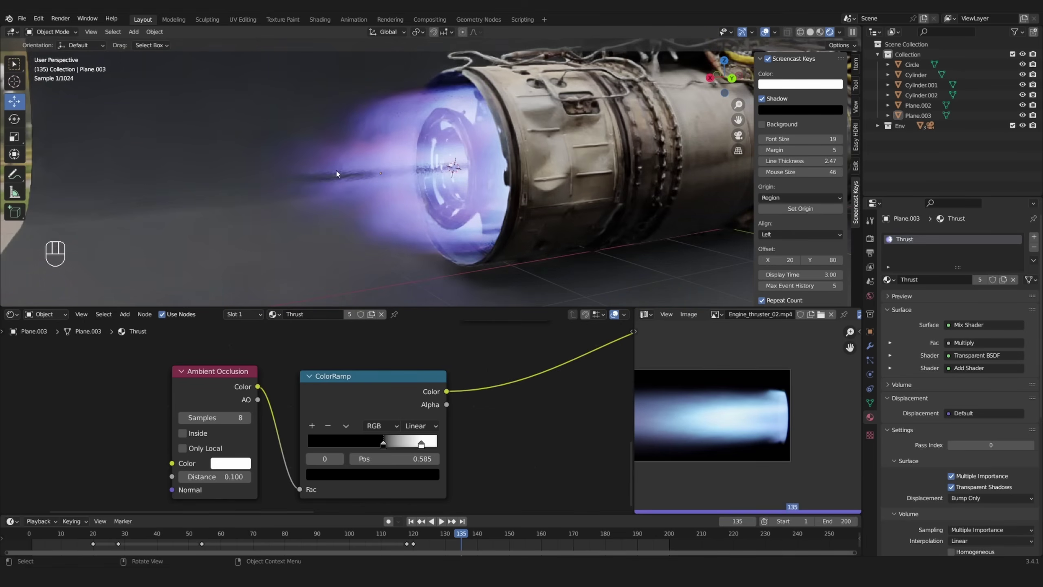
middle_click_drag(336, 174, 408, 169)
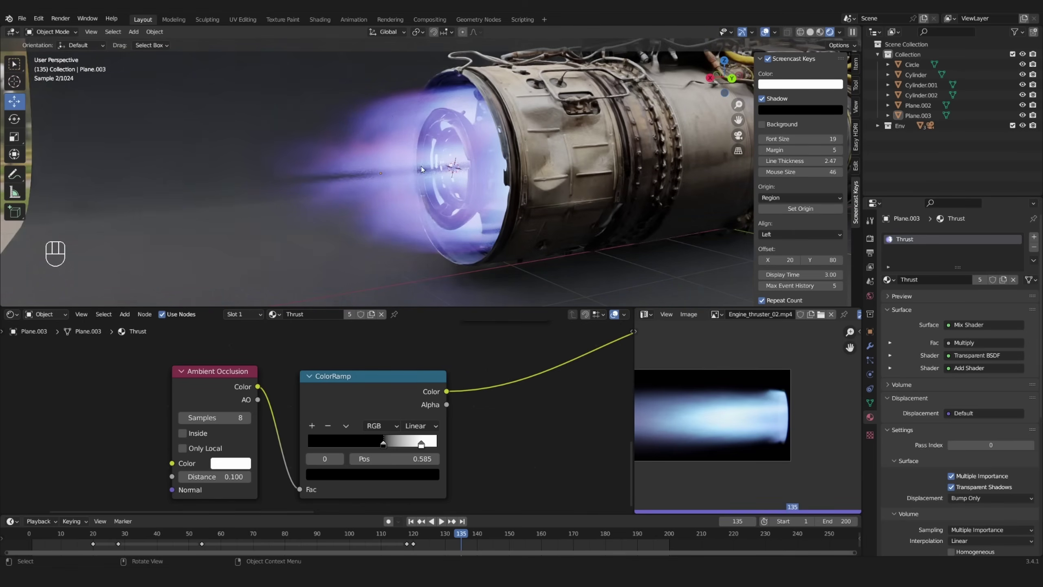
Join the three flame cylinders and both crossed planes into one object and return to the rendered view
left_click(811, 32)
middle_click_drag(476, 135, 530, 130)
left_click(441, 99)
left_click(411, 108, "shift")
left_click(417, 135, "shift")
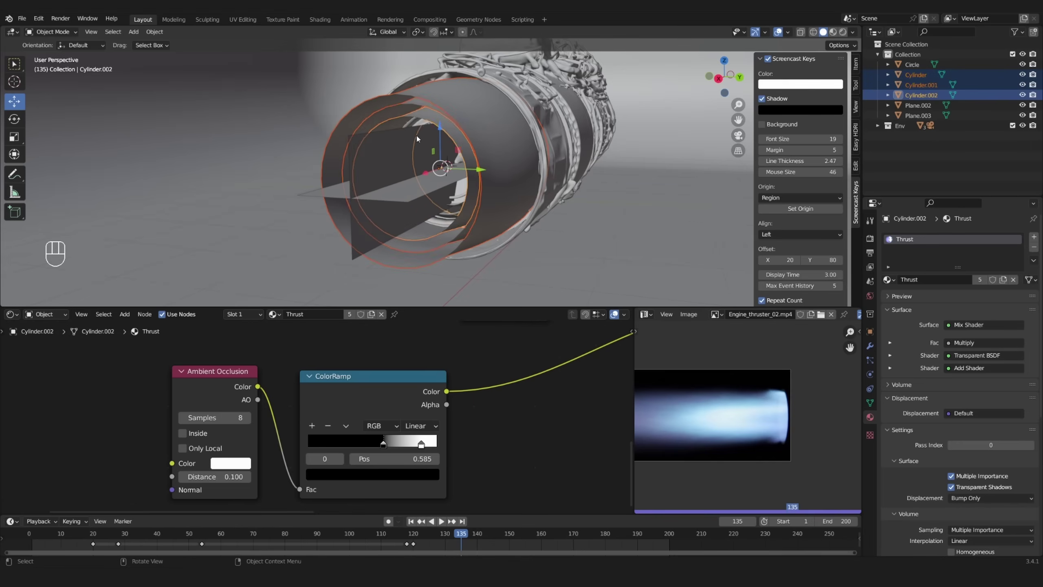
middle_click_drag(417, 138, 412, 152)
left_click(404, 205, "shift")
left_click(411, 204, "shift")
key("ctrl+j")
middle_click_drag(411, 204, 488, 129)
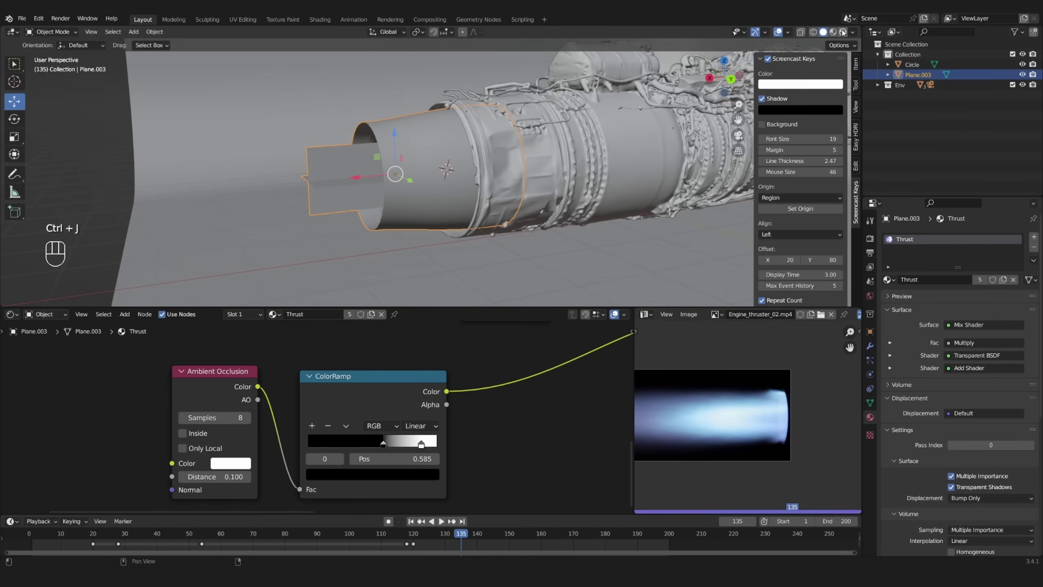
key("alt+a")
left_click(842, 32)
Duplicate the Ambient Occlusion and ColorRamp nodes below the originals, with Only Local enabled on the copied Ambient Occlusion node
scroll(310, 414, "down", 3)
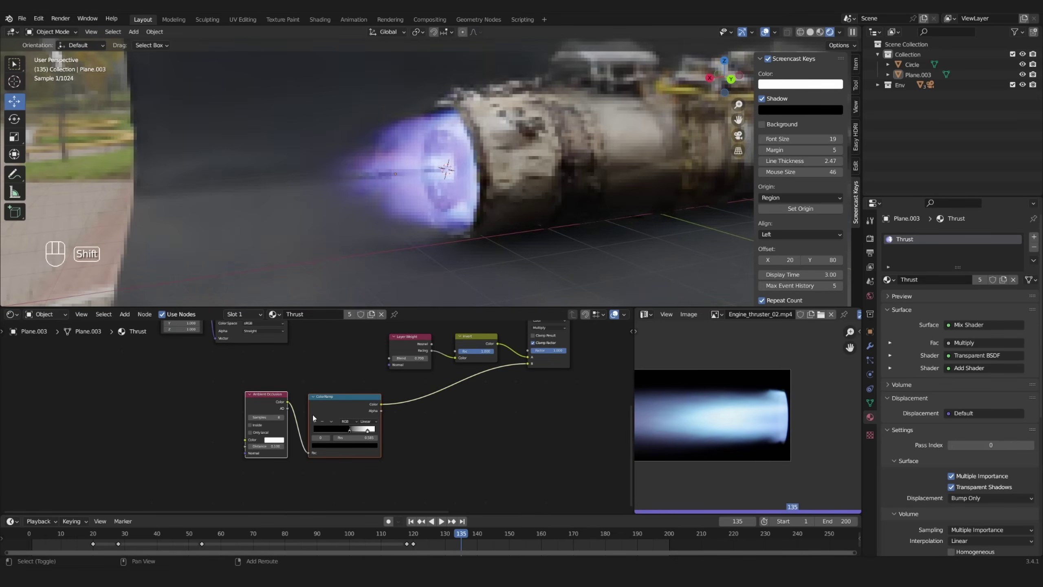
key("shift+d")
left_click(293, 477)
scroll(293, 477, "up", 2)
key("alt+a")
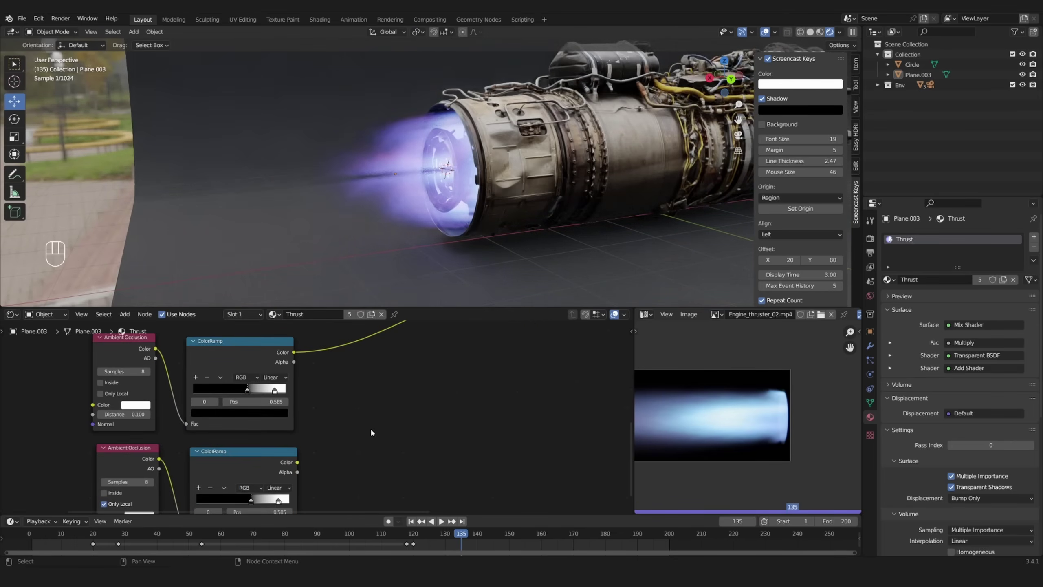
Insert a Mix node set to Difference after the first ColorRamp and save the file
key("shift+a")
left_click(357, 476)
left_click(371, 395)
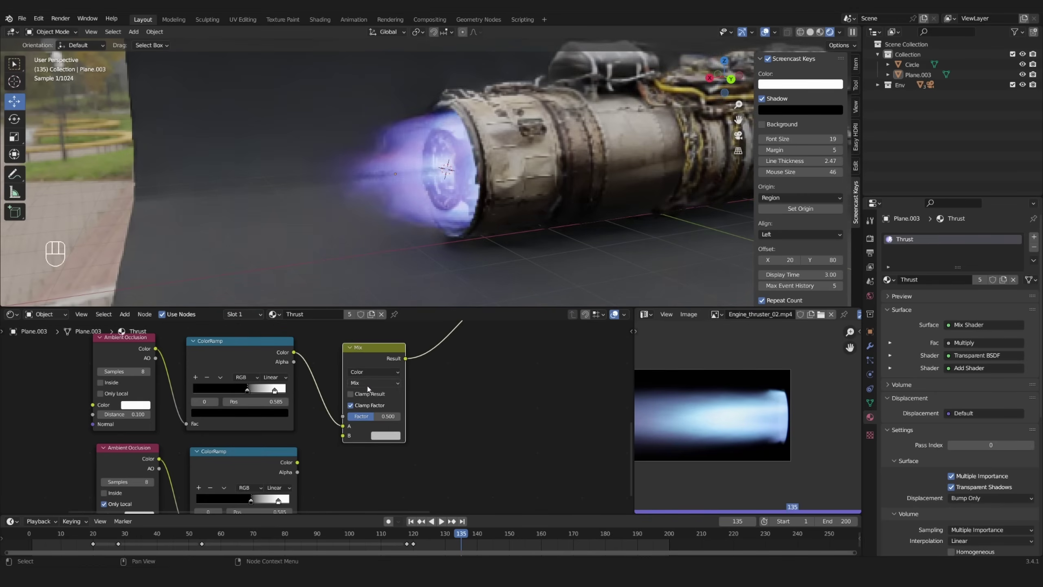
left_click(372, 383)
left_click(363, 248)
middle_click_drag(427, 418, 441, 408)
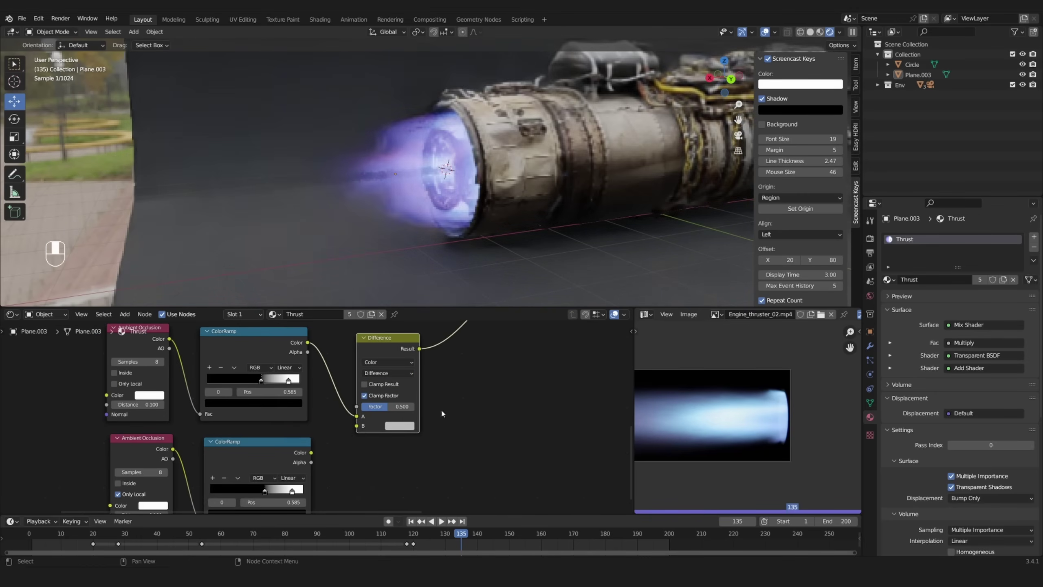
key("ctrl+s")
Feed the second ColorRamp's color into the Difference node's B input and set the factor to 1.000
left_click_drag(365, 427, 363, 426)
left_click_drag(387, 406, 415, 406)
scroll(442, 386, "down", 1)
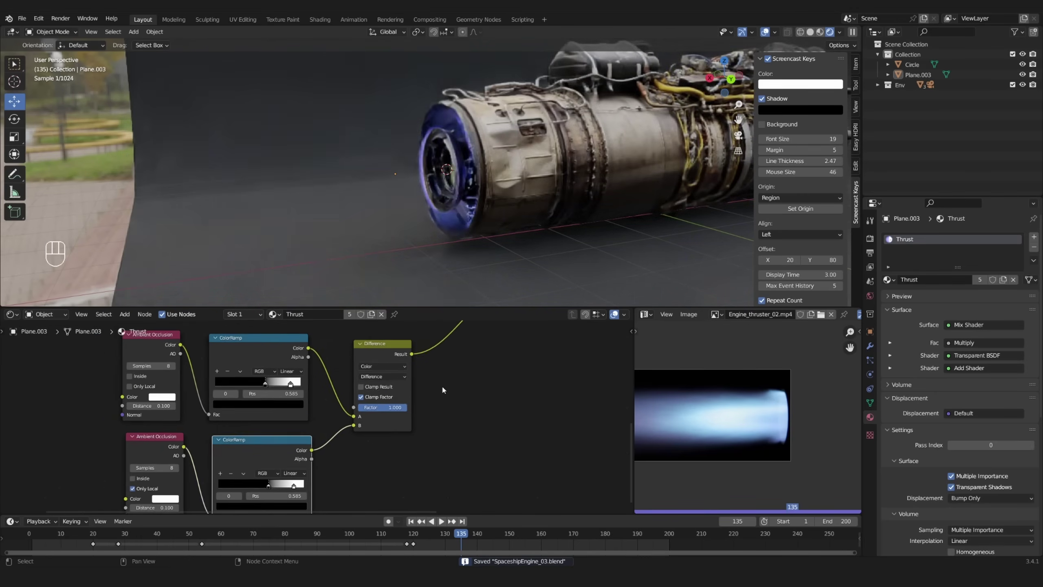
Insert an Invert node between the Difference node and the Multiply node
middle_click_drag(442, 385, 309, 441)
key("shift+a")
left_click(345, 410)
left_click(348, 409)
key("alt+a")
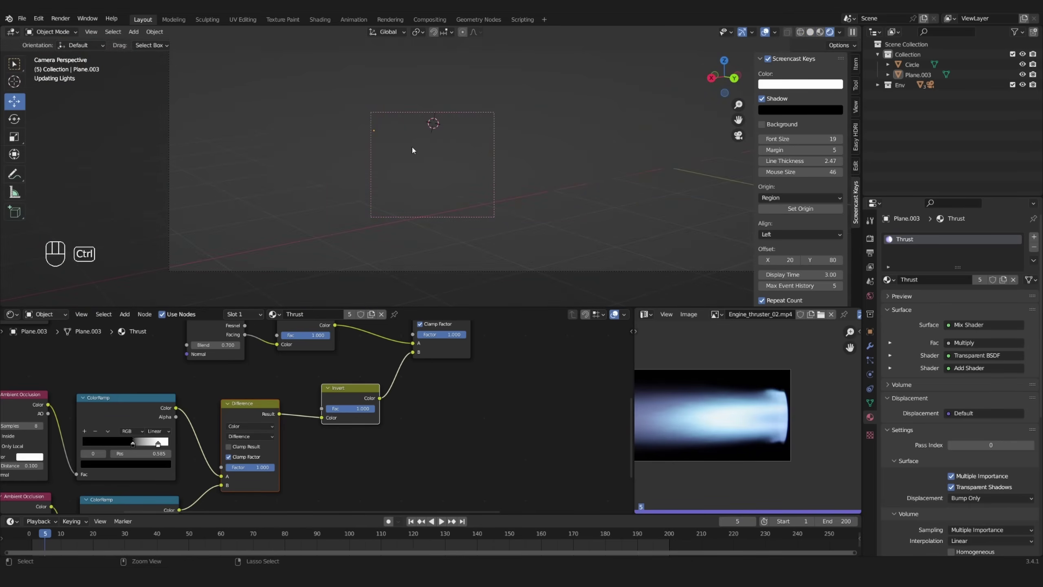
Clear the render region and examine the engine's glow from behind and at an angle
key("ctrl+alt+b")
middle_click_drag(414, 128, 491, 119)
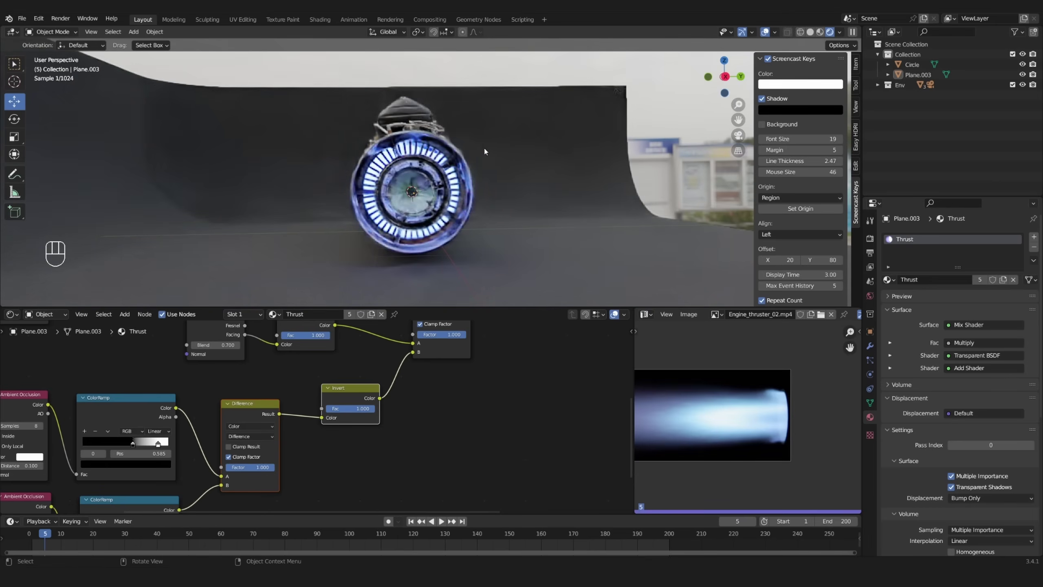
mouse_move(483, 164)
middle_mouse_down()
mouse_move(393, 168)
mouse_move(478, 159)
mouse_move(467, 172)
middle_mouse_up()
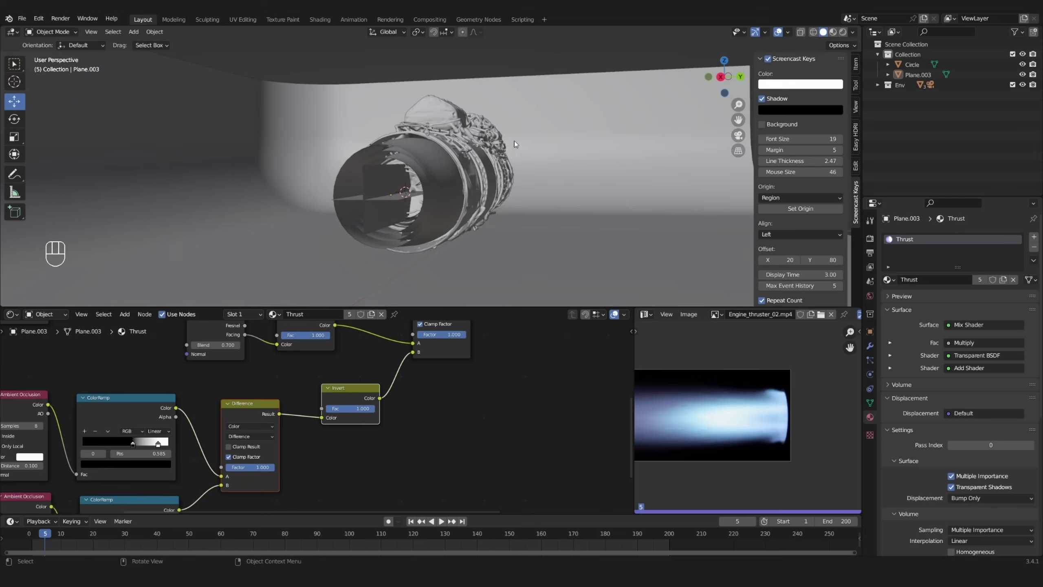
Duplicate the outer flame cylinder's mesh in place and separate the copy into its own object
key("Tab")
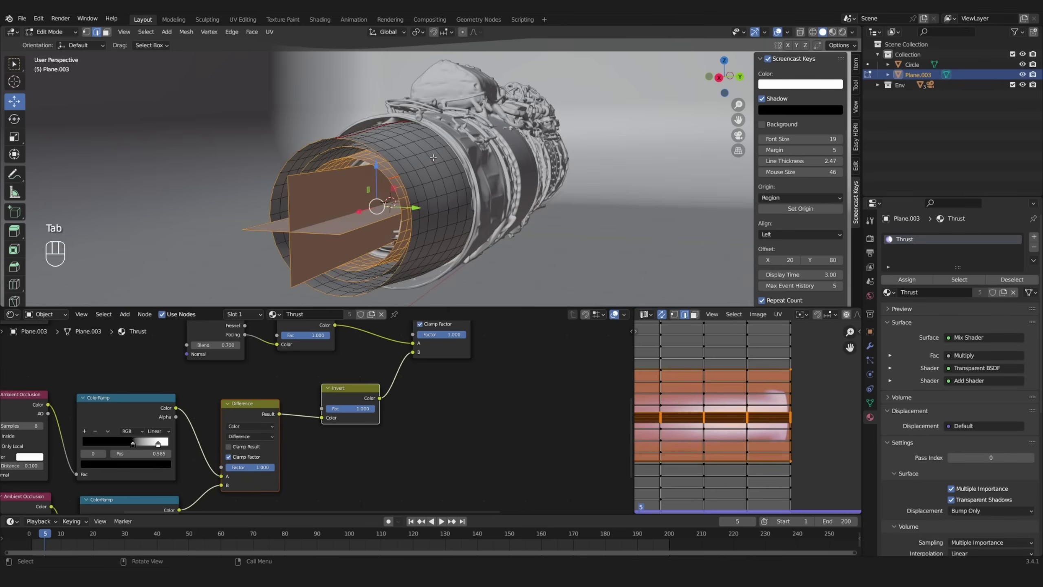
key("alt+a")
key("2")
middle_click_drag(514, 140, 354, 156)
key("l")
key("shift+d")
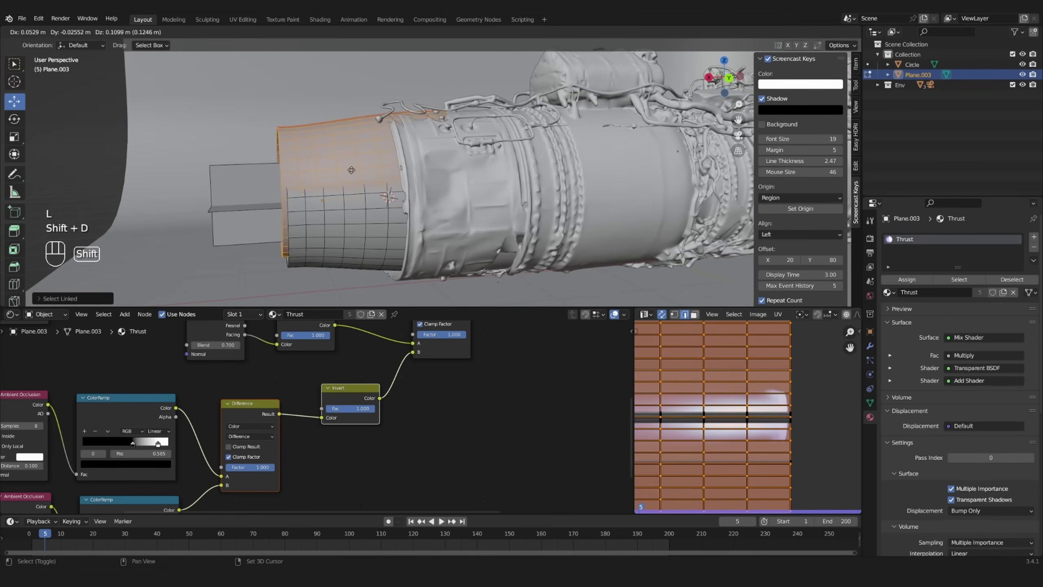
right_click(345, 173)
left_click(328, 148)
key("Tab")
left_click(372, 155)
key("Tab")
key("Tab")
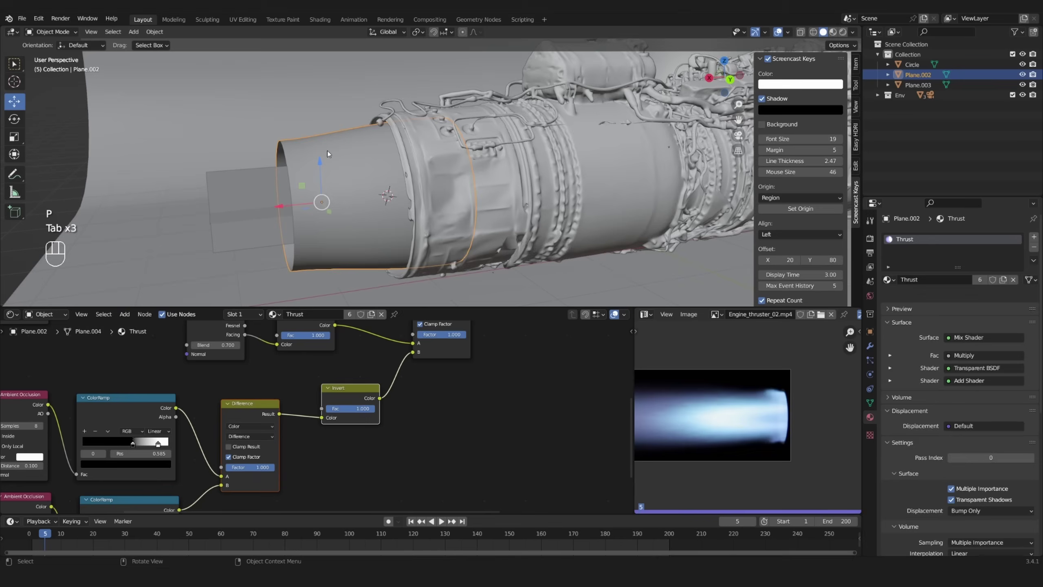
Isolate the separated cylinder and dissolve its intermediate edge loops, keeping only the end loops
key("KP_Divide")
key("Tab")
key("alt+a")
key("2")
left_click(540, 104, "alt")
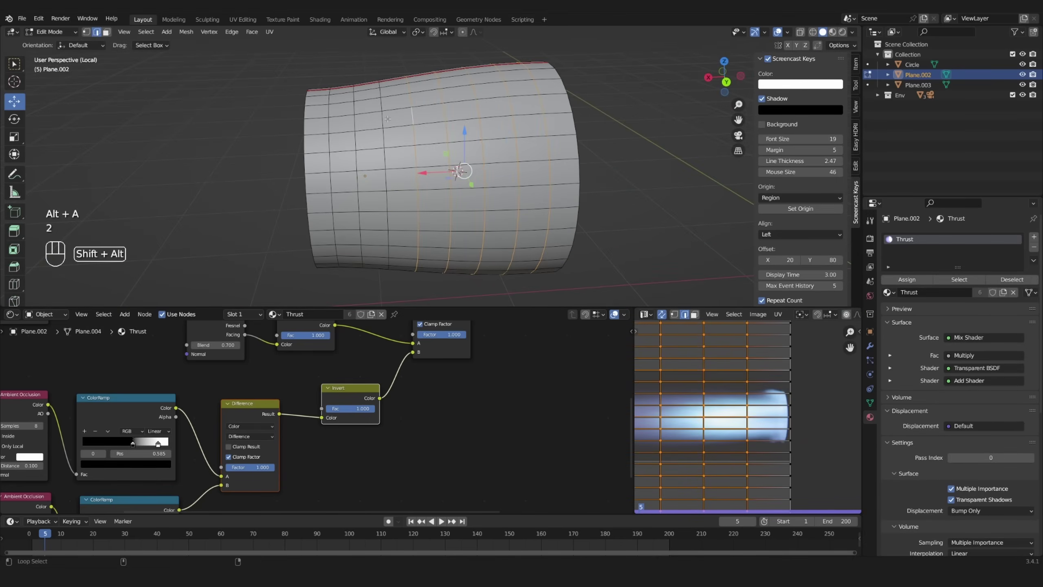
left_click(355, 124, "alt+shift")
left_click(330, 128, "alt+shift")
key("x")
left_click(332, 200)
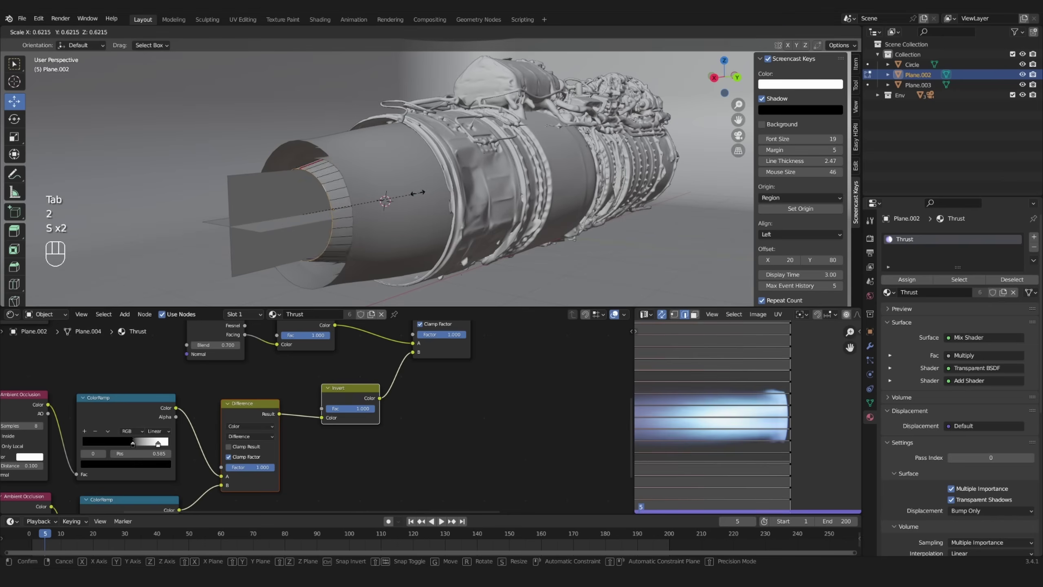
Shrink the cylinder's rear edge loop, move it along X into the nozzle, and resize it to fit around the inner ring
left_click(337, 206)
left_click_drag(266, 221, 351, 206)
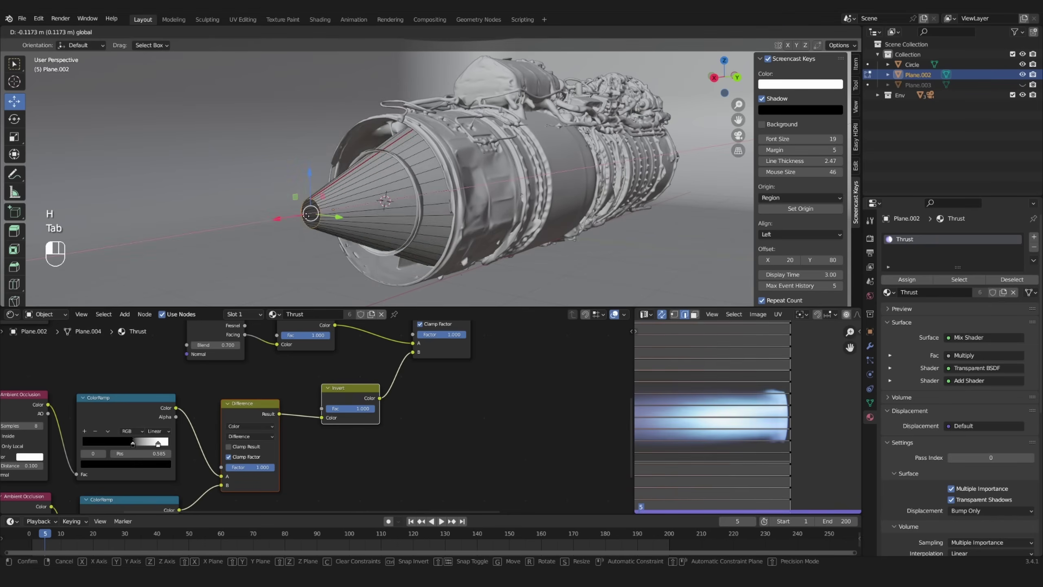
middle_click_drag(350, 206, 413, 203)
scroll(413, 202, "up", 2)
key("s")
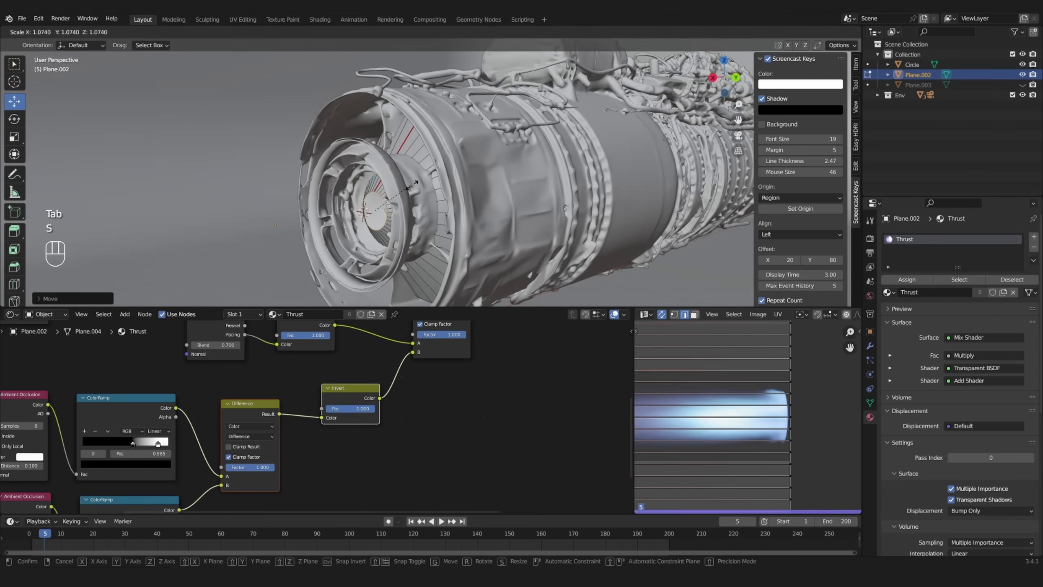
left_click(521, 181)
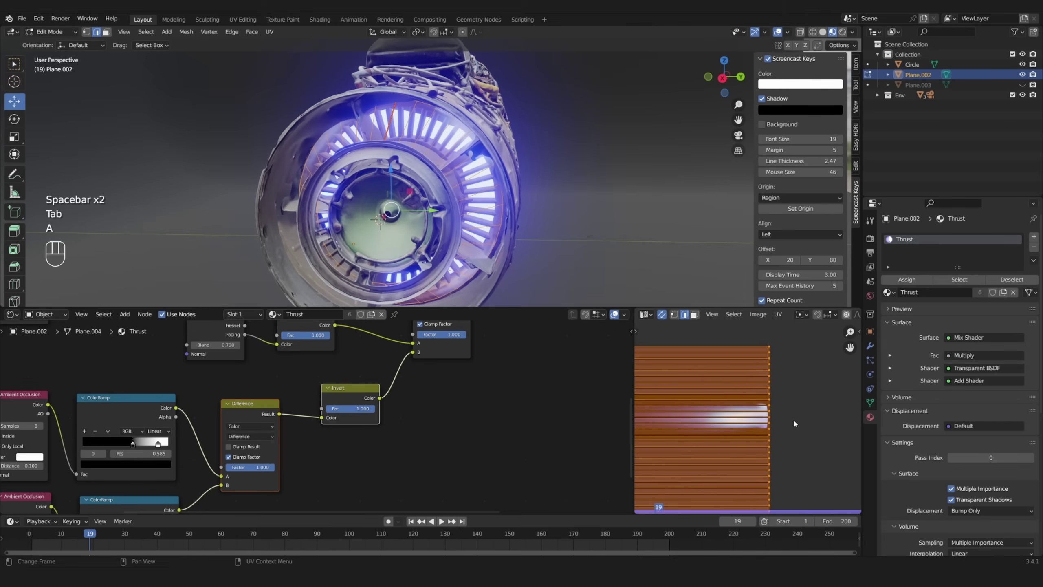
Scale the new piece's UVs down to a thin horizontal strip on the flame video
key("s")
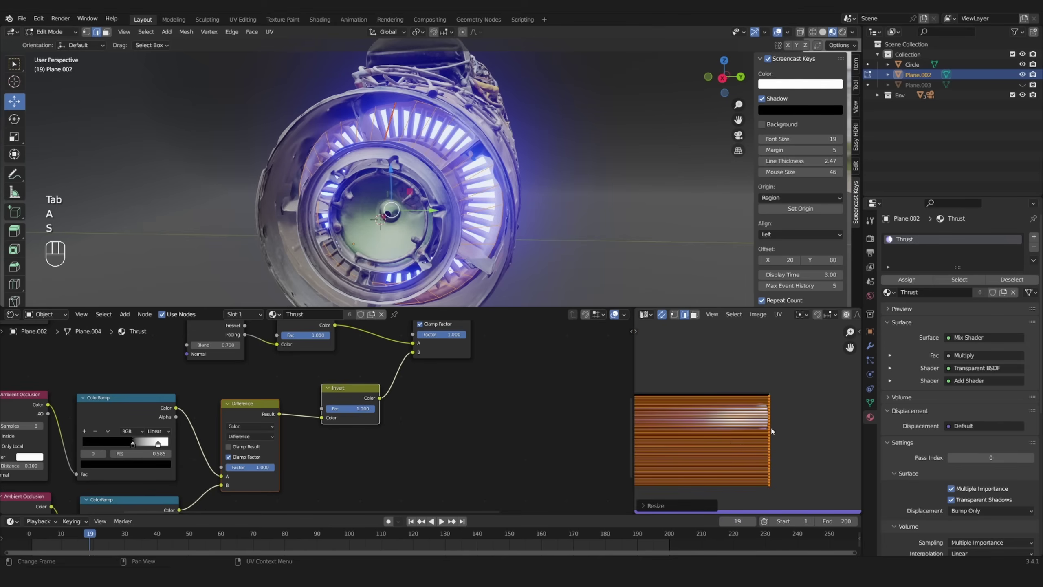
left_click(714, 446)
key("s")
scroll(783, 453, "up", 2)
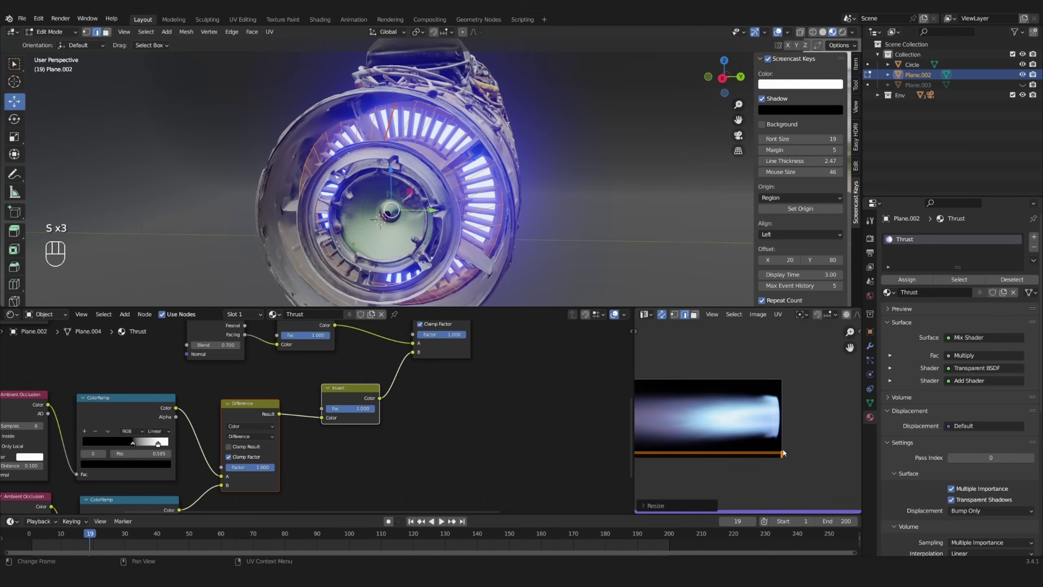
left_click(784, 415)
Leave mesh editing, deselect everything, and play the animation to examine the glow inside the nozzle
key("Tab")
middle_click_drag(507, 161, 443, 187)
key("alt+a")
key("space")
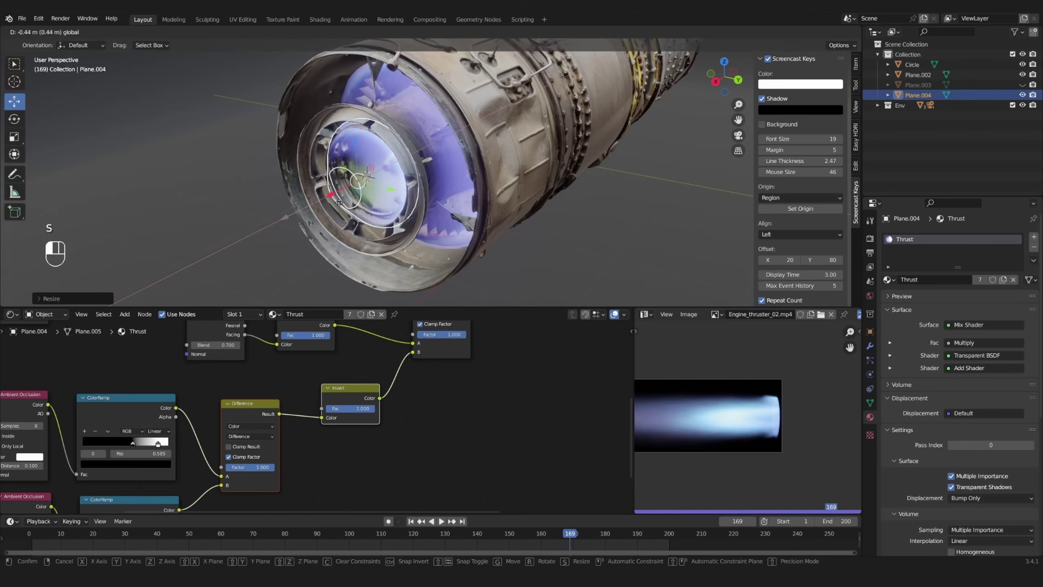
Scale and move the glow disc to fit within the nozzle's inner ring, and shift its centre point slightly
key("s")
key("s")
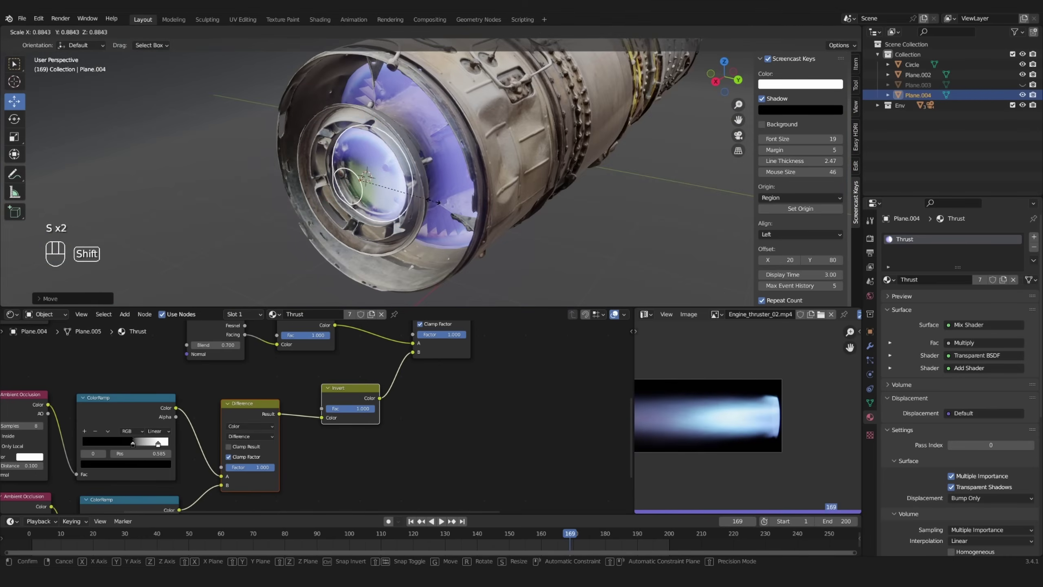
key("Tab")
key("Tab")
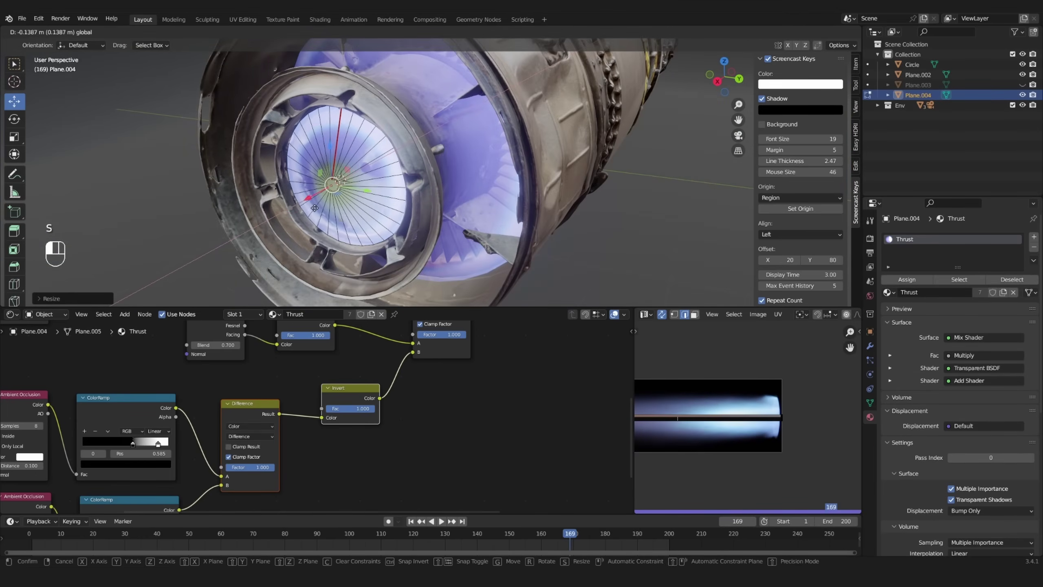
middle_click_drag(382, 198, 411, 196)
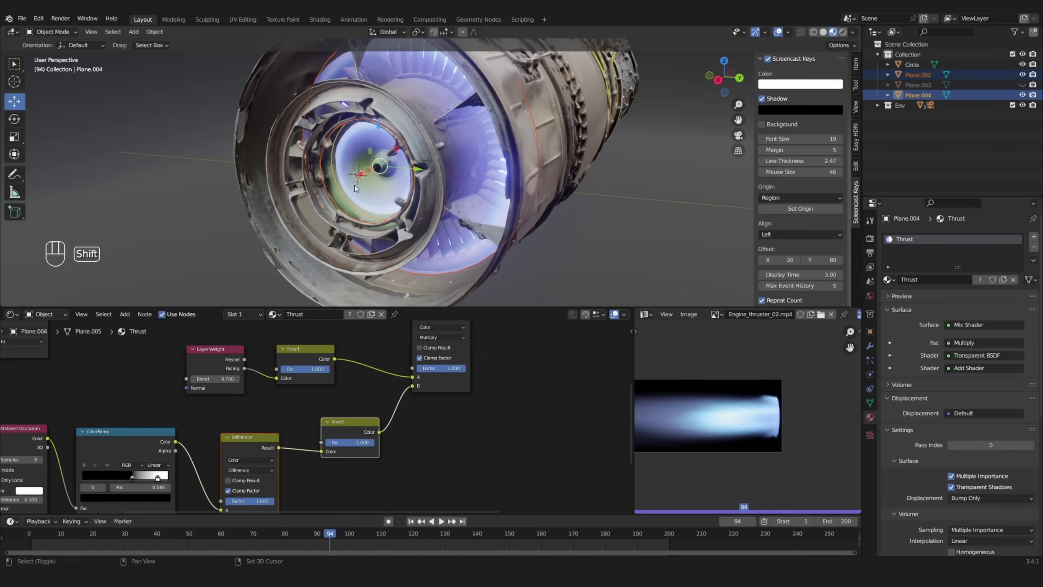
Join the glow disc with the other glow mesh inside the nozzle, deselect everything, and check the rendered engine
middle_click_drag(355, 185, 342, 160, "ctrl")
key("ctrl+j")
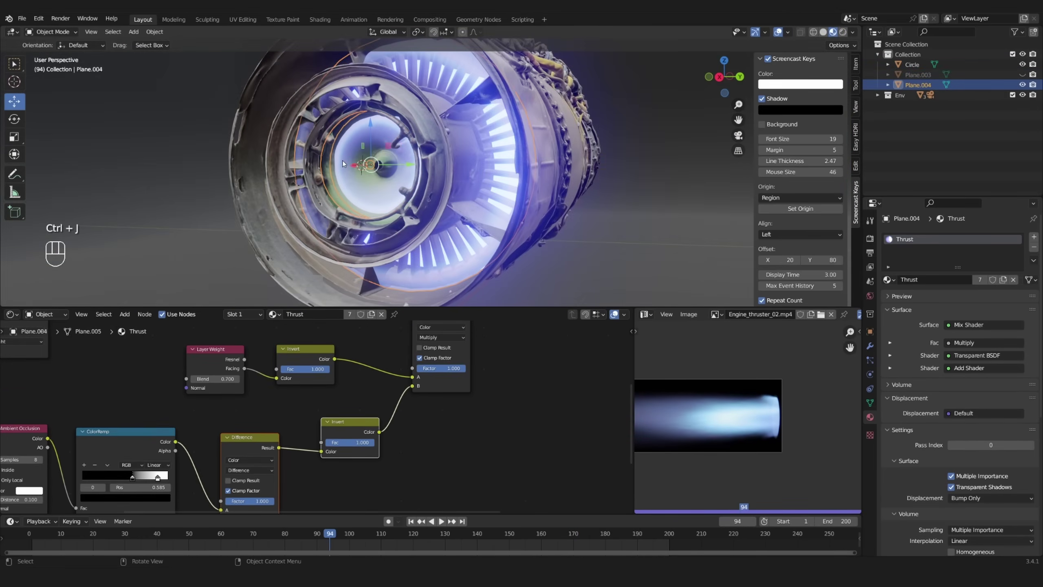
key("alt+a")
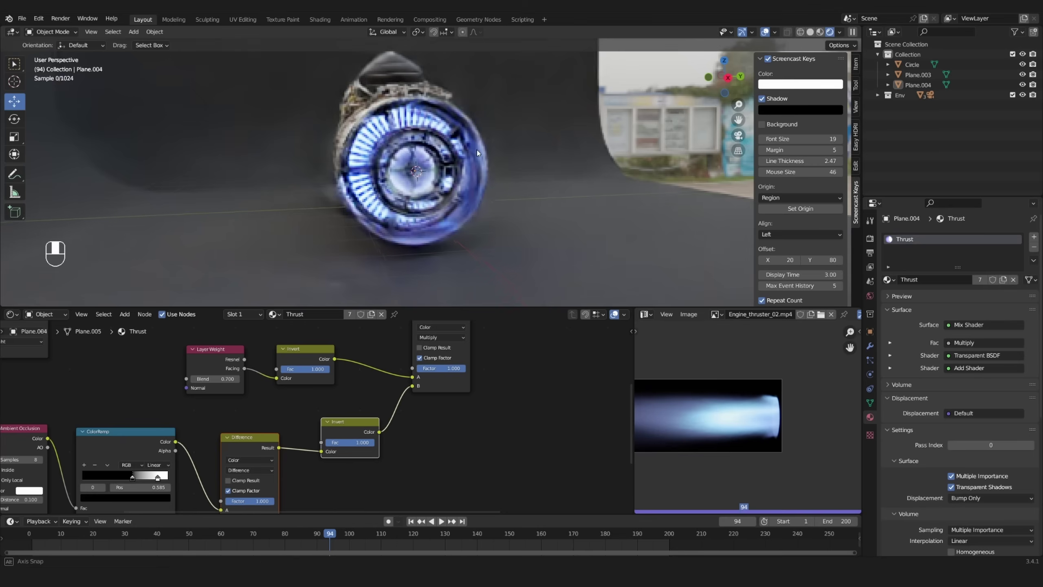
mouse_move(452, 164)
middle_mouse_down()
mouse_move(493, 149)
mouse_move(427, 168)
middle_mouse_up()
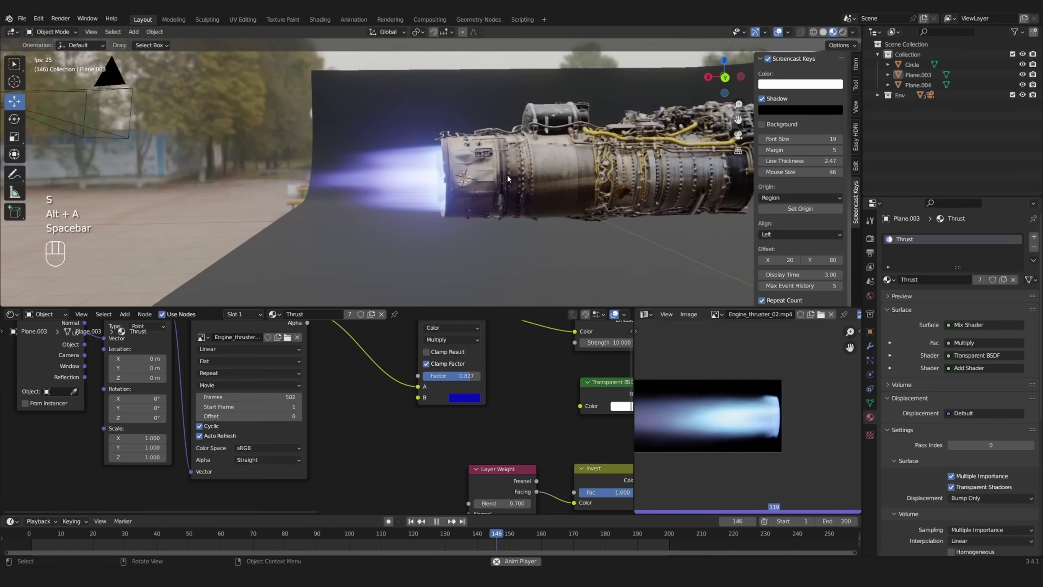
Play the animation and scale the flame plume down along the global X axis to shorten the thrust
key("space")
key("space")
key("space")
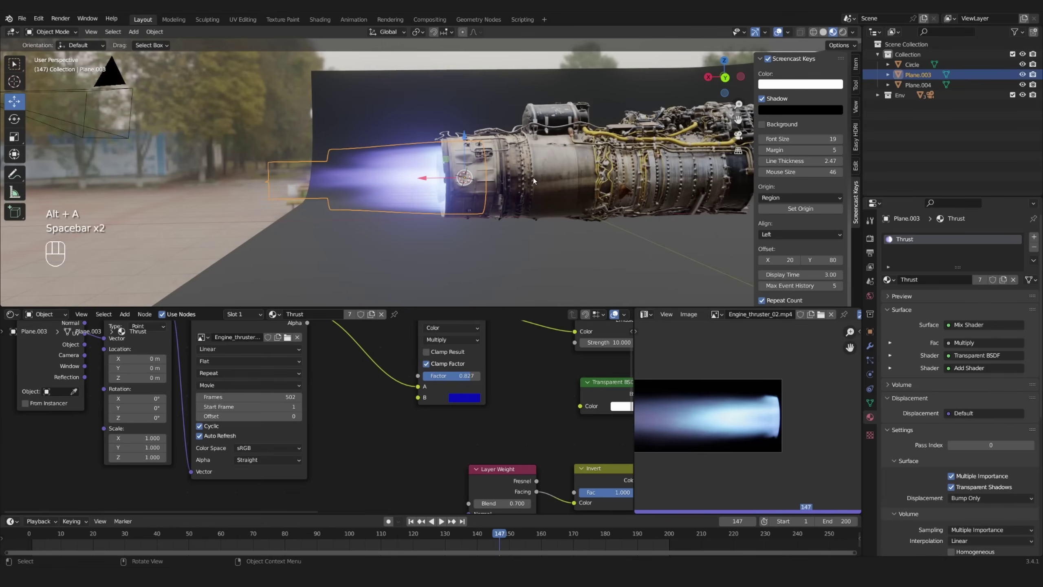
key("s")
left_click(476, 185)
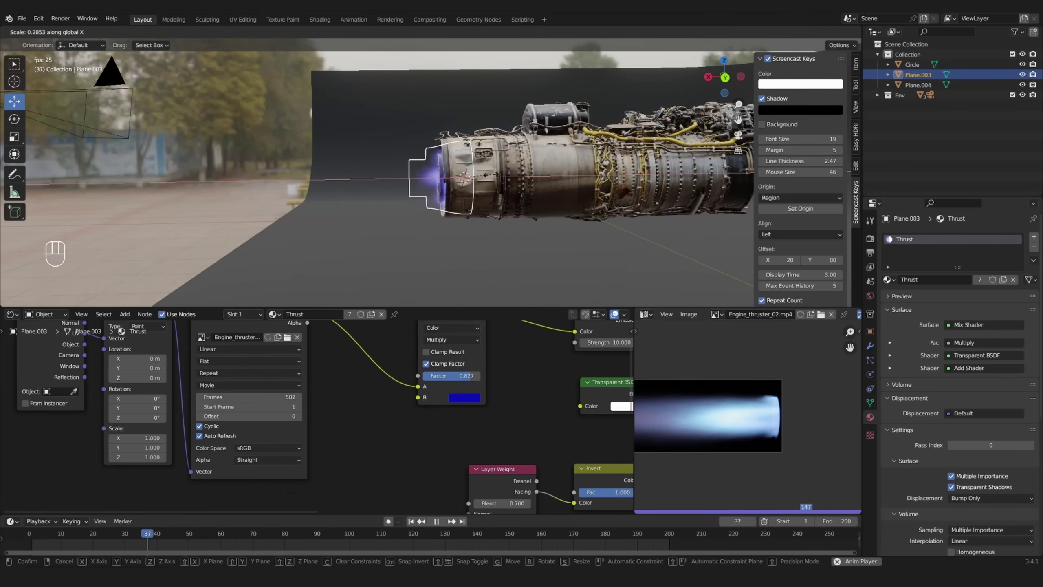